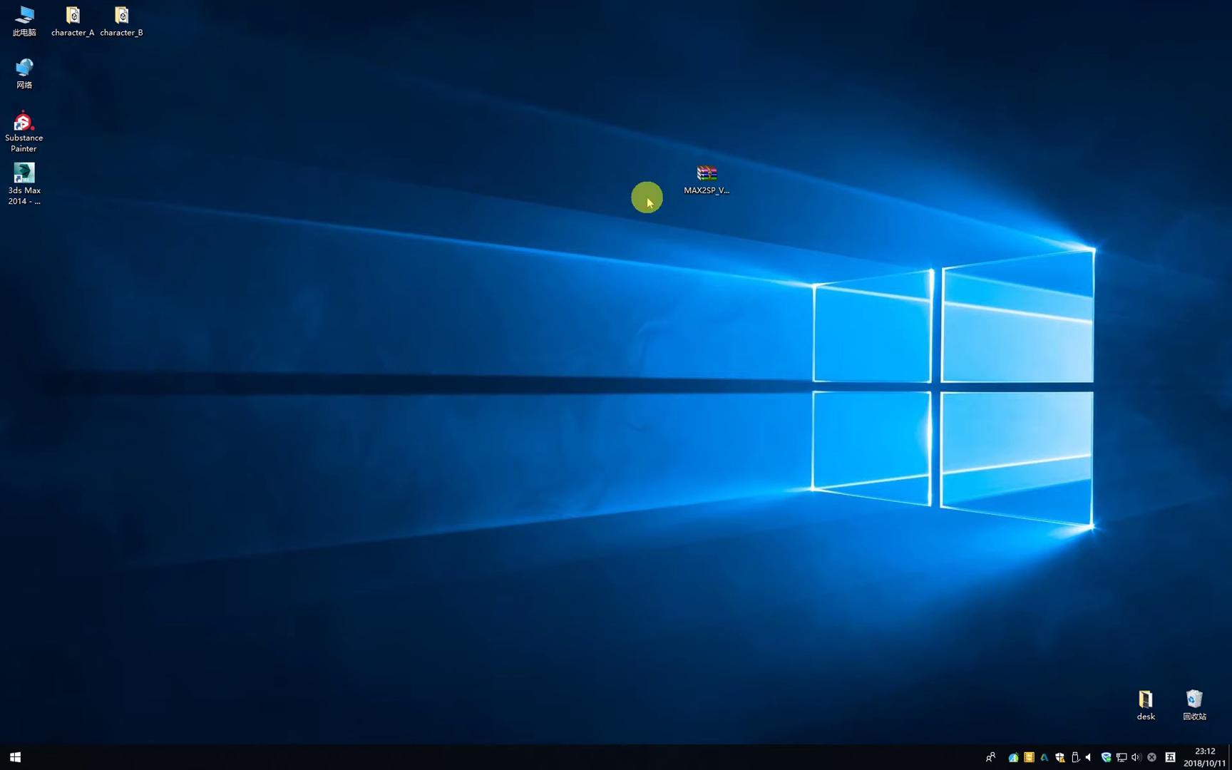
- Select the MAX2SP archive icon on the Windows desktop
left_click_drag(567, 68, 786, 255)
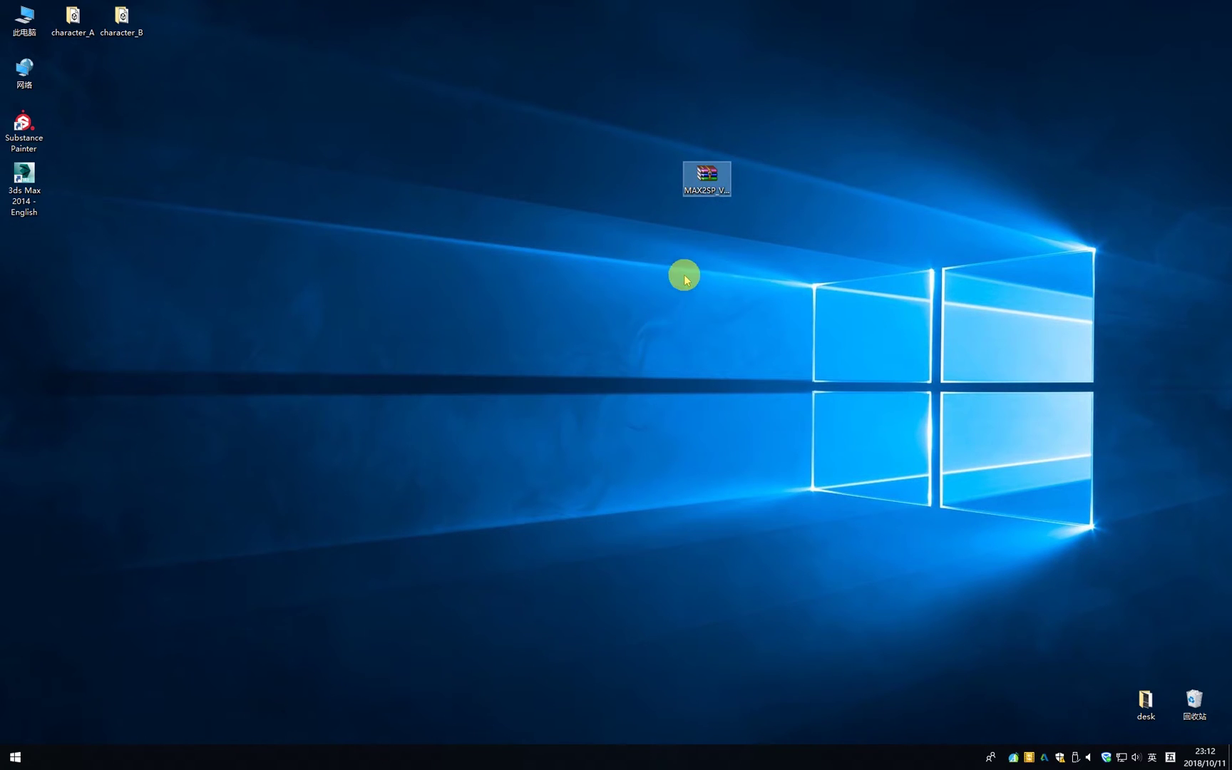
- Reach the 3ds Max 2014 install folder from its shortcut and open the MAX2SP_V1.01.rar archive
right_click(37, 178)
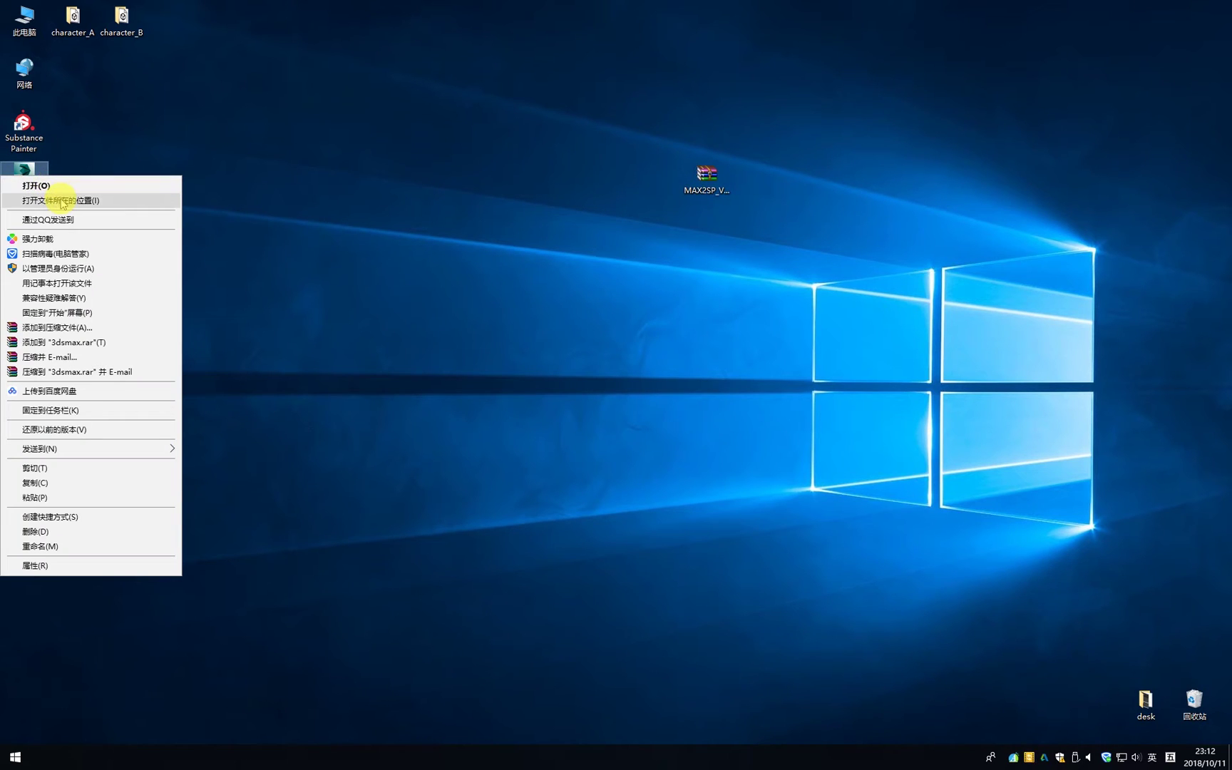
left_click(158, 201)
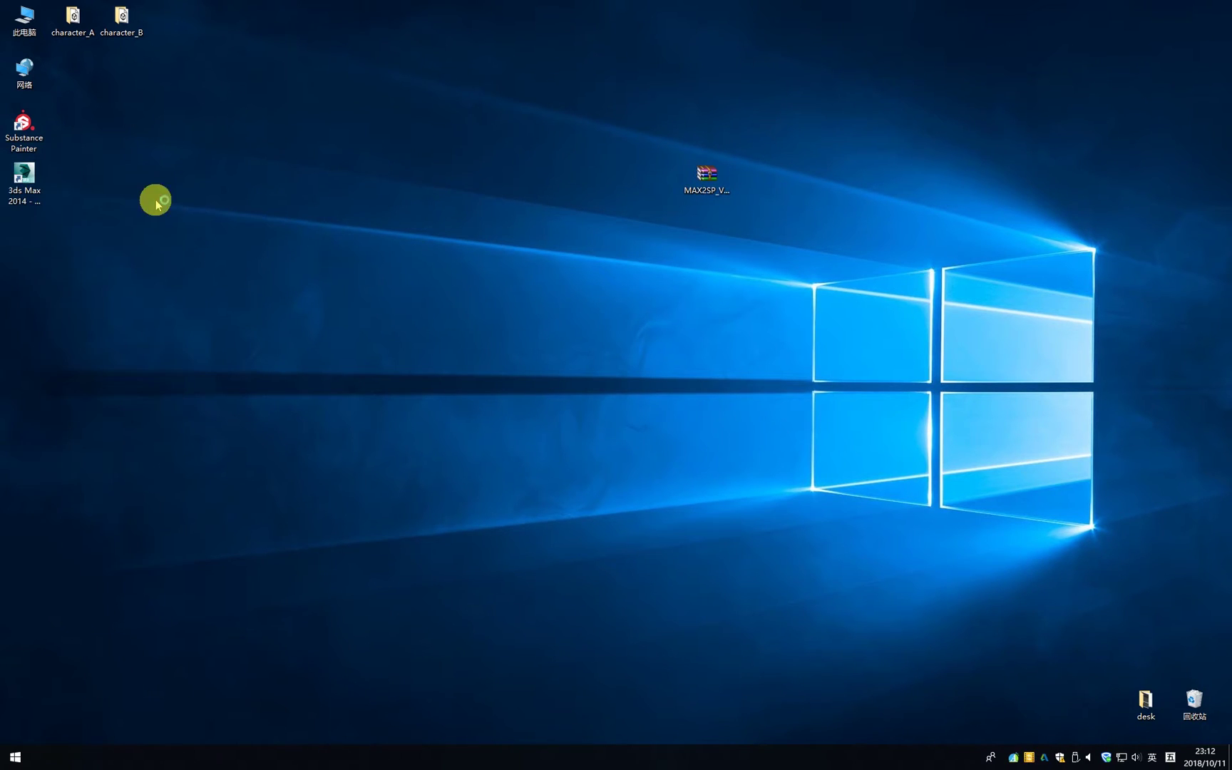
left_click_drag(631, 127, 331, 317)
double_click(701, 179)
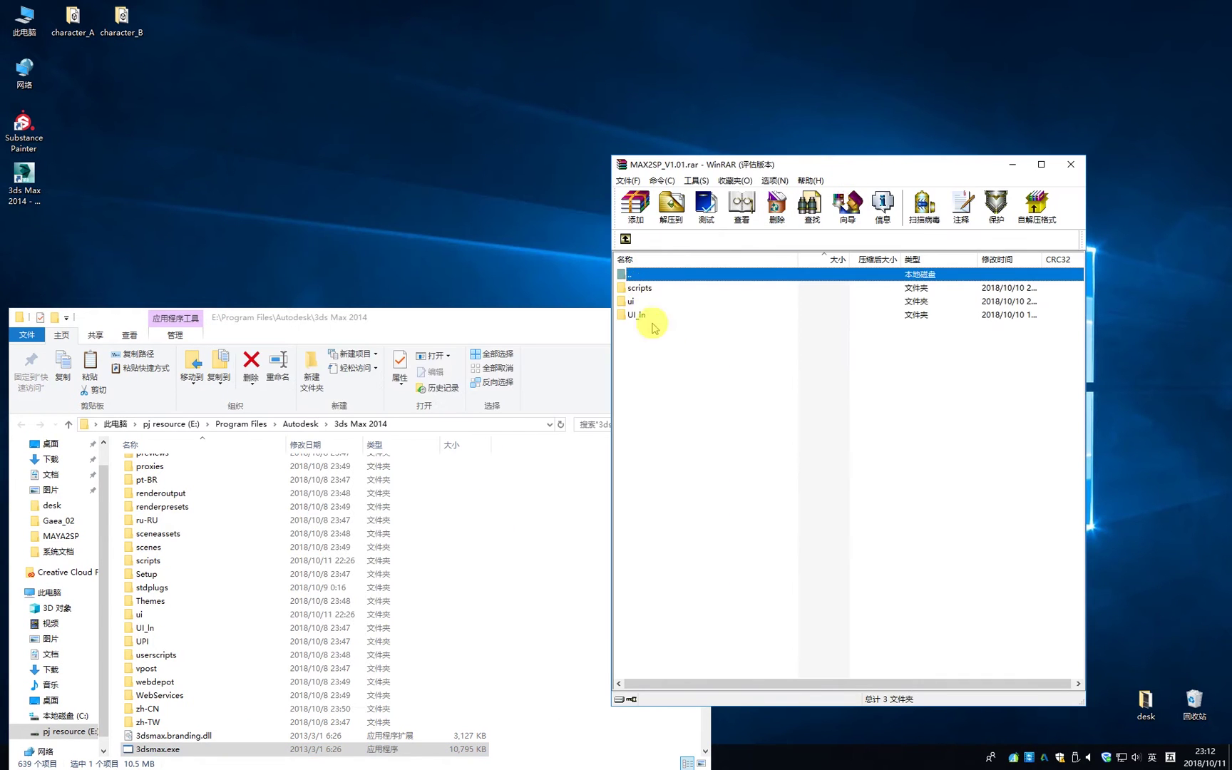
- Extract the scripts, ui and UI_ln folders into the 3ds Max 2014 folder and close WinRAR
left_click_drag(672, 353, 642, 289)
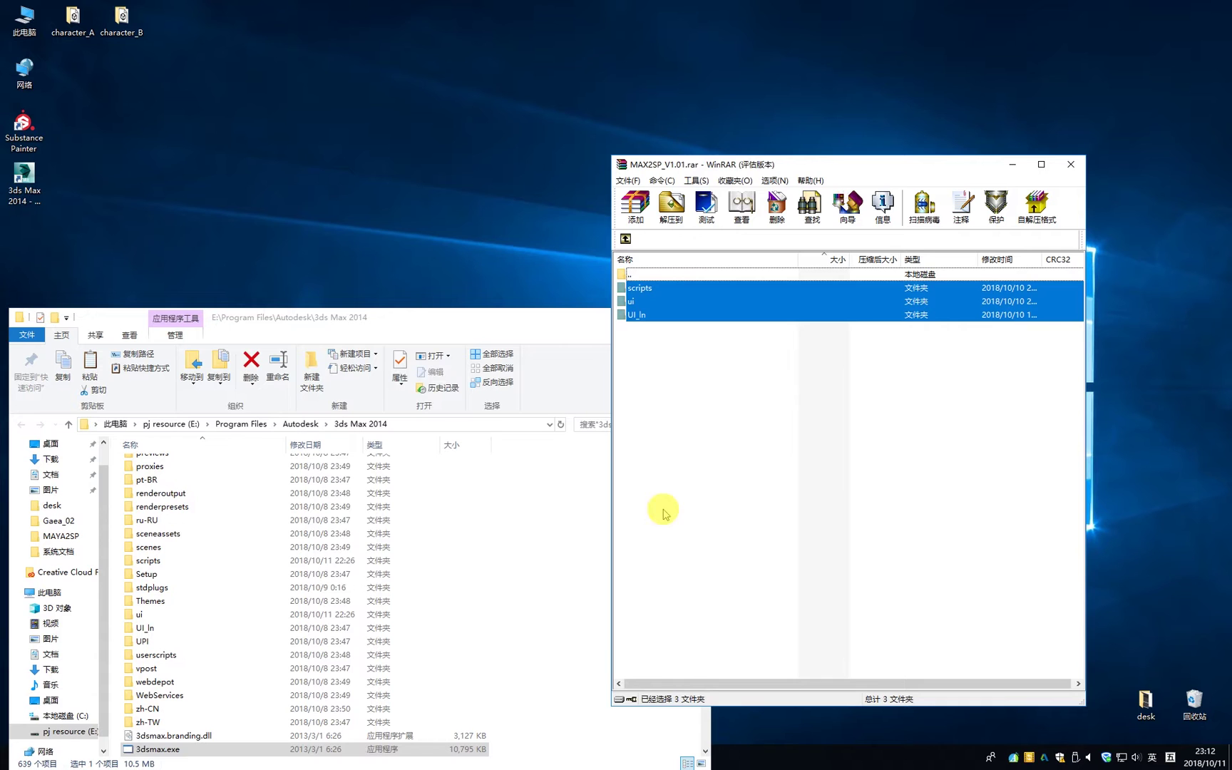
left_click_drag(638, 310, 531, 564)
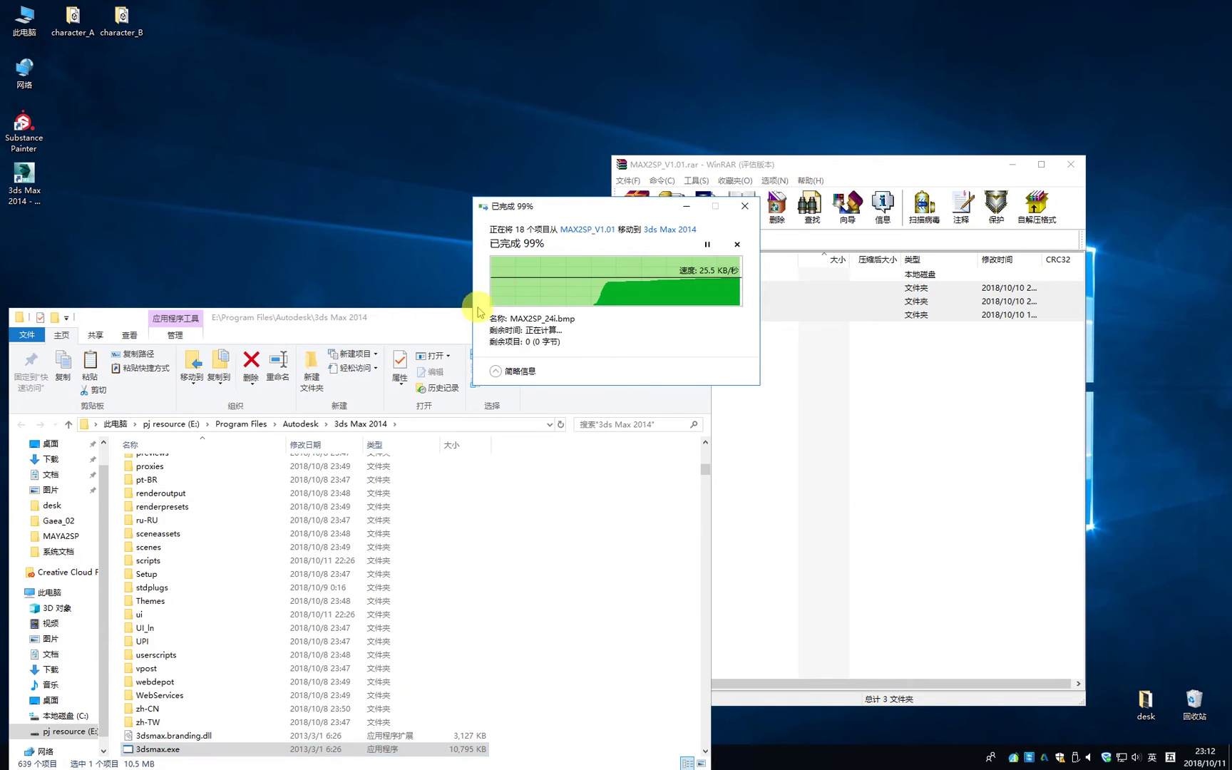
left_click_drag(600, 318, 853, 155)
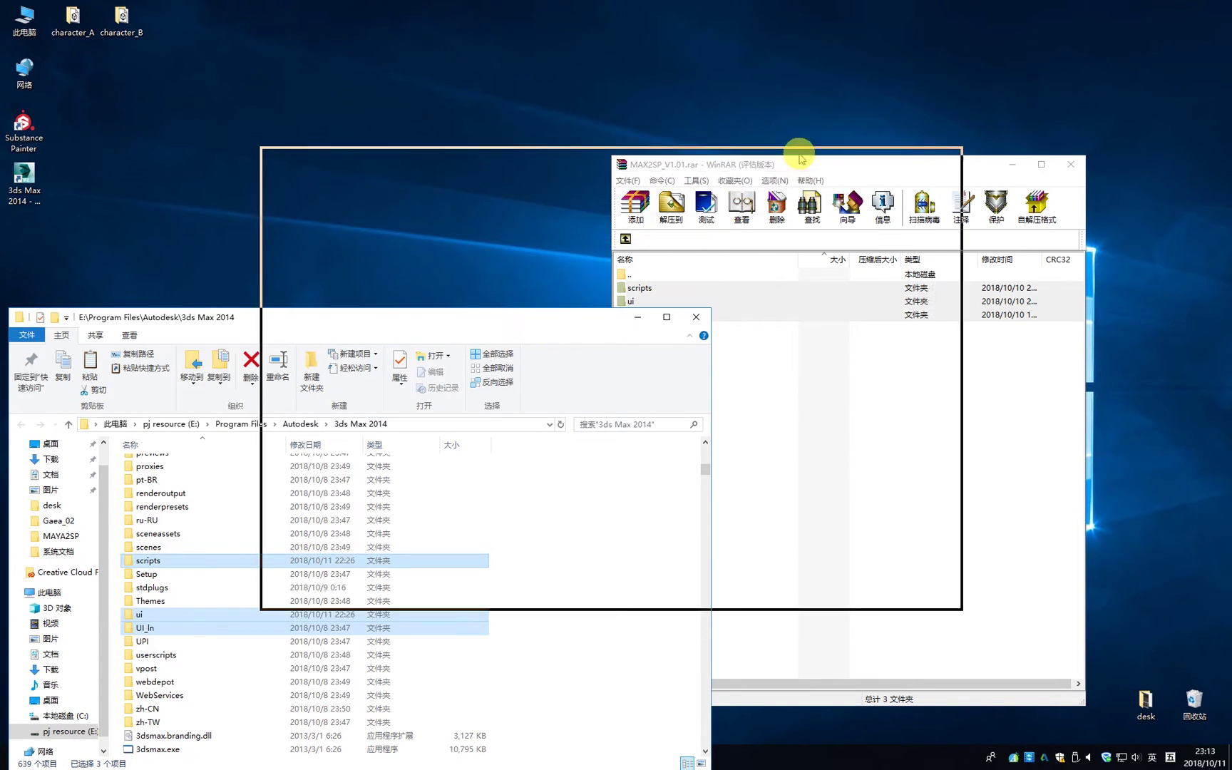
left_click(1071, 165)
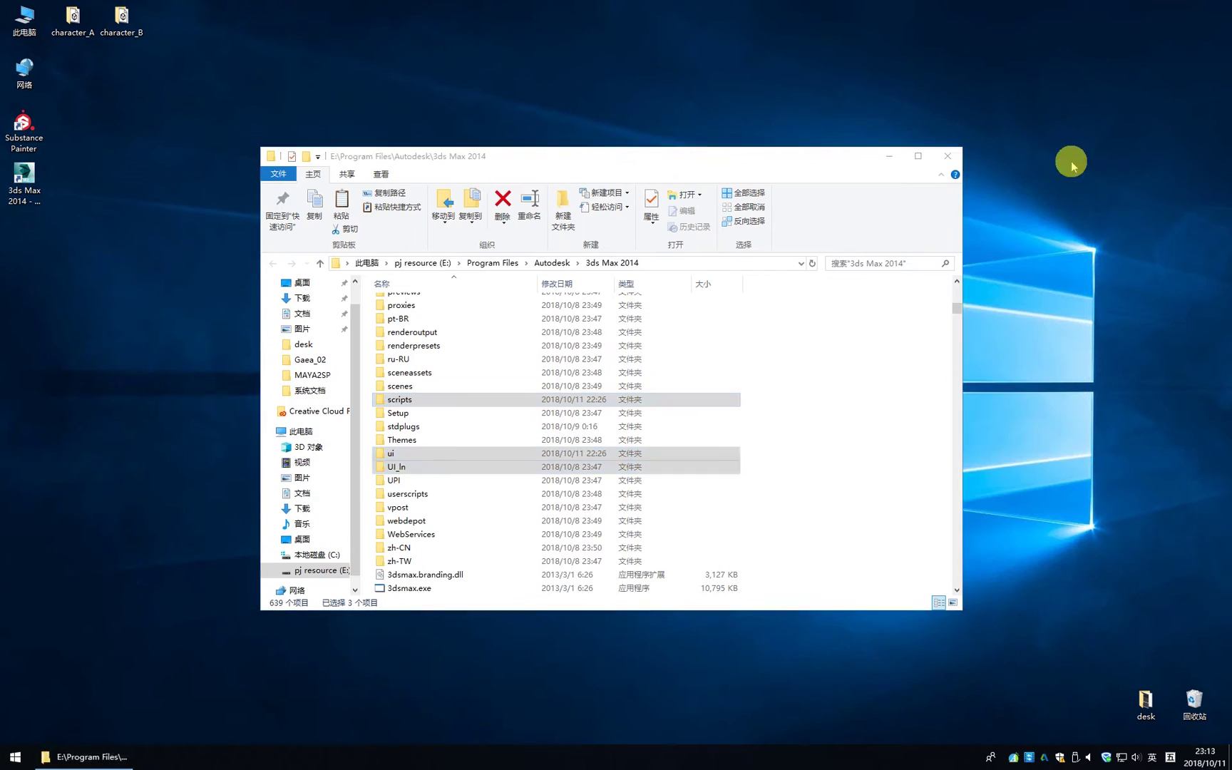
- Browse into scripts\MAX2SP and park the folder window on the right
double_click(394, 403)
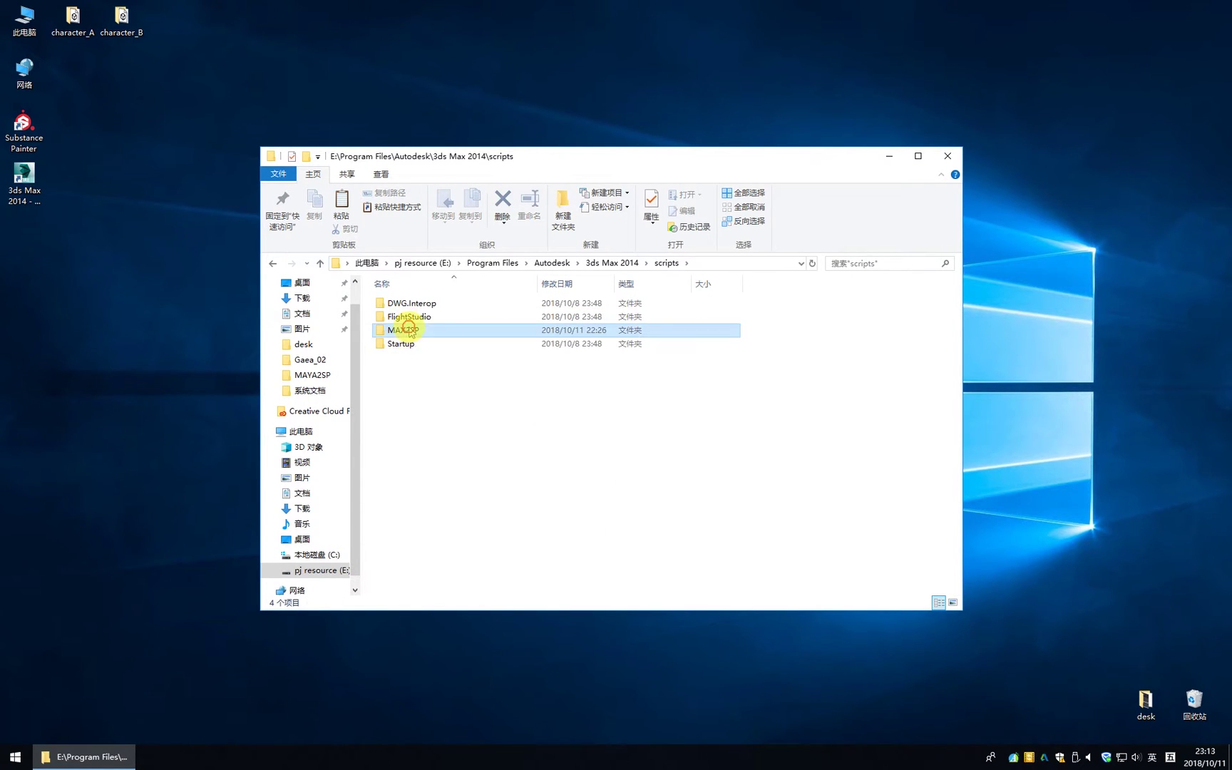
double_click(414, 337)
mouse_move(508, 158)
left_mouse_down()
mouse_move(1058, 90)
mouse_move(1045, 55)
left_mouse_up()
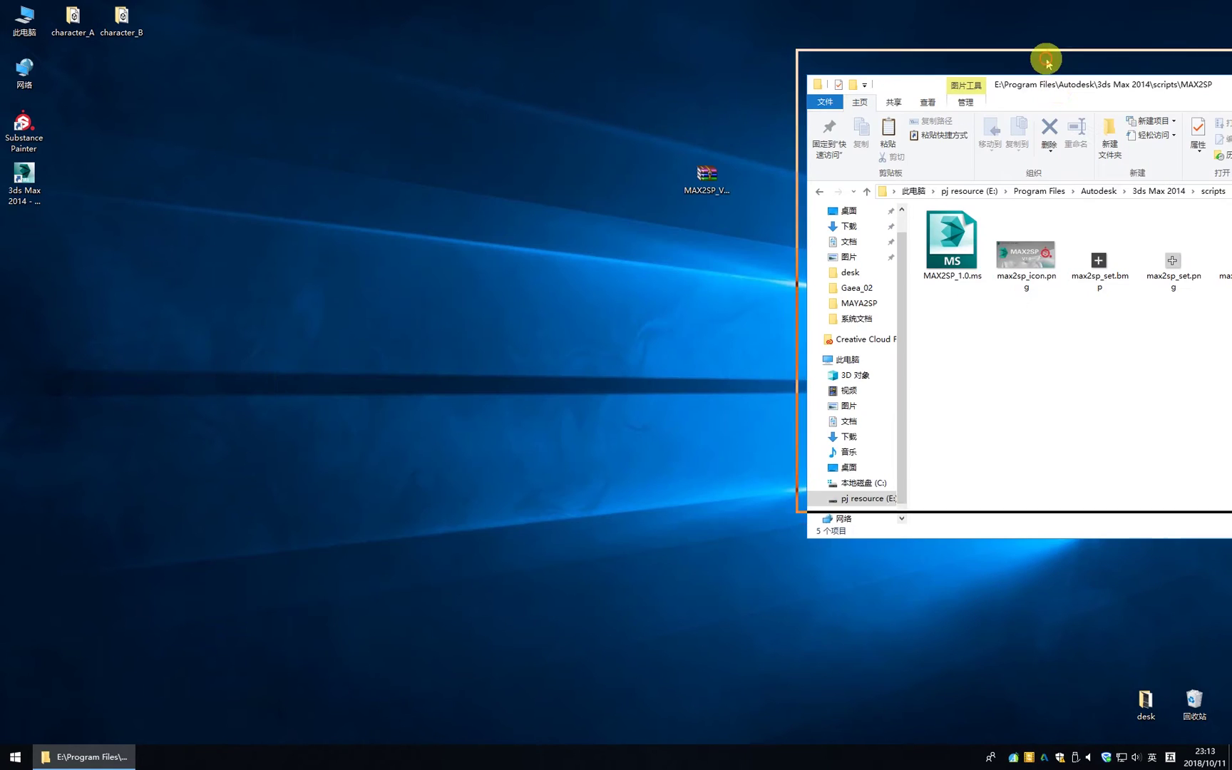
- Launch 3ds Max 2014 and run MAX2SP_1.0.ms by dropping it into the viewport
double_click(21, 176)
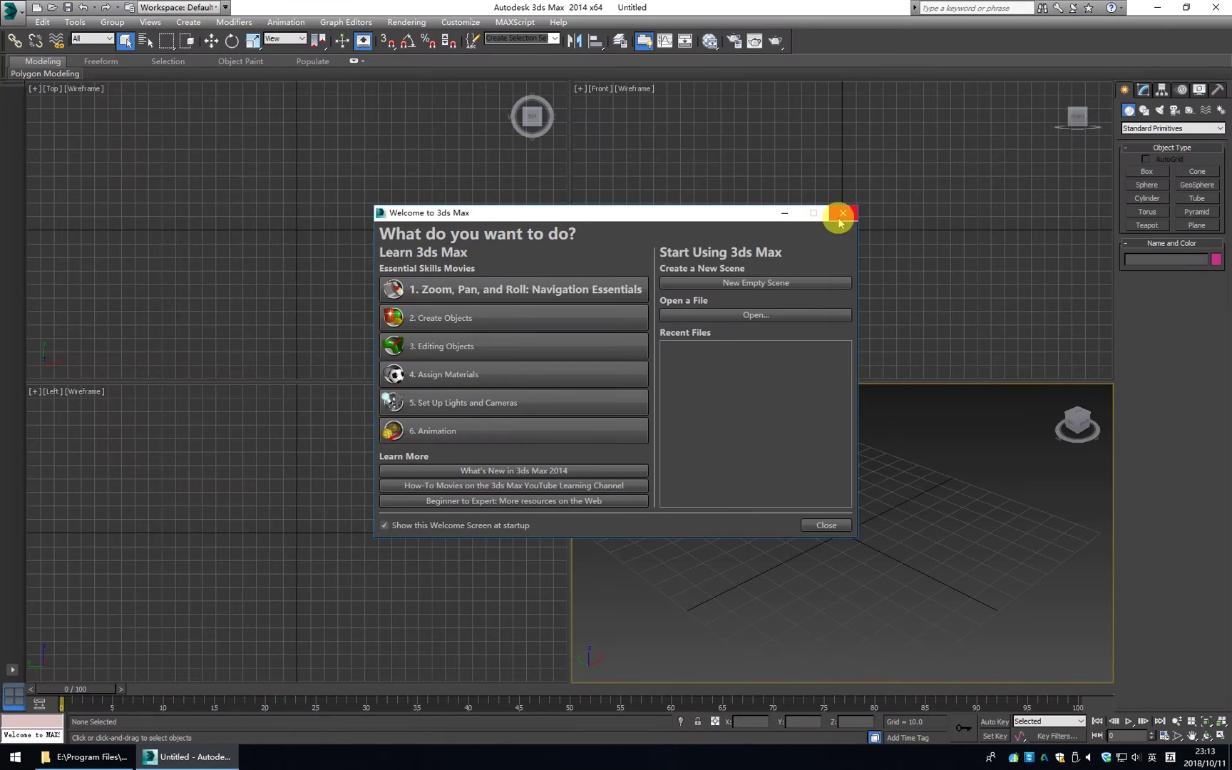
left_click(839, 214)
left_click(1024, 293)
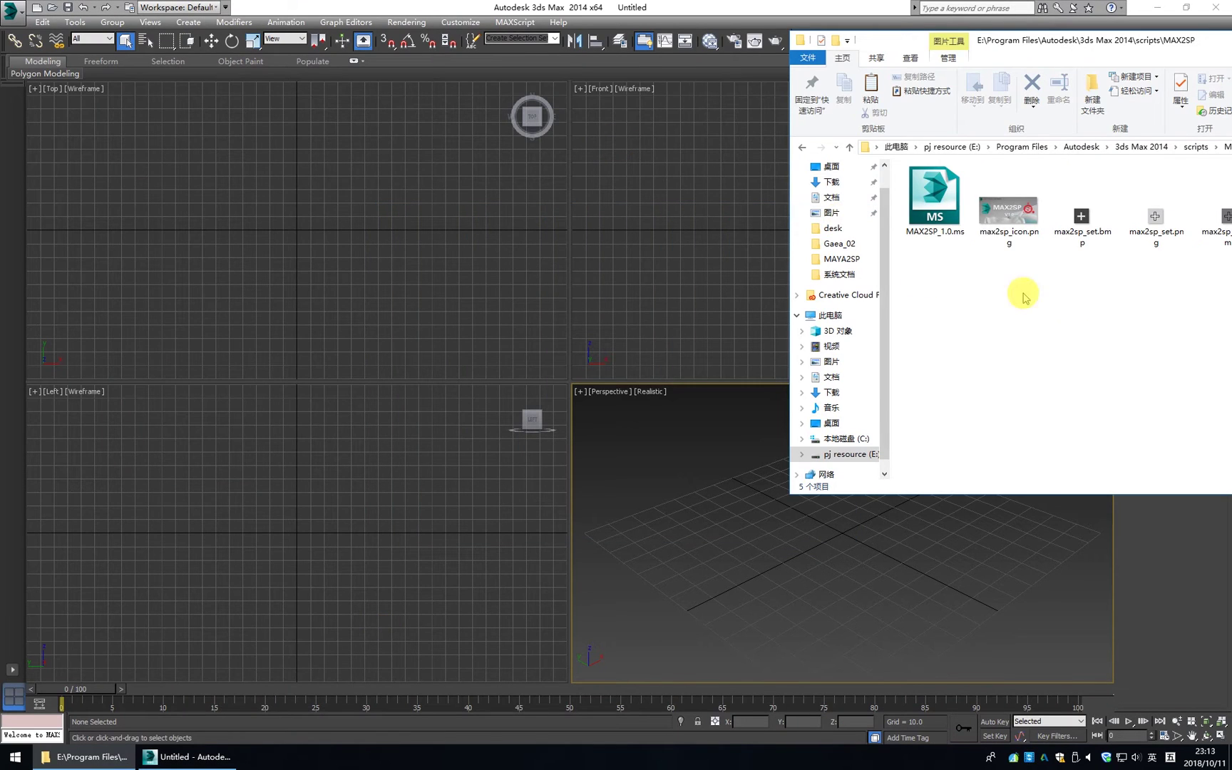
left_click(950, 207)
left_click_drag(936, 205, 965, 291)
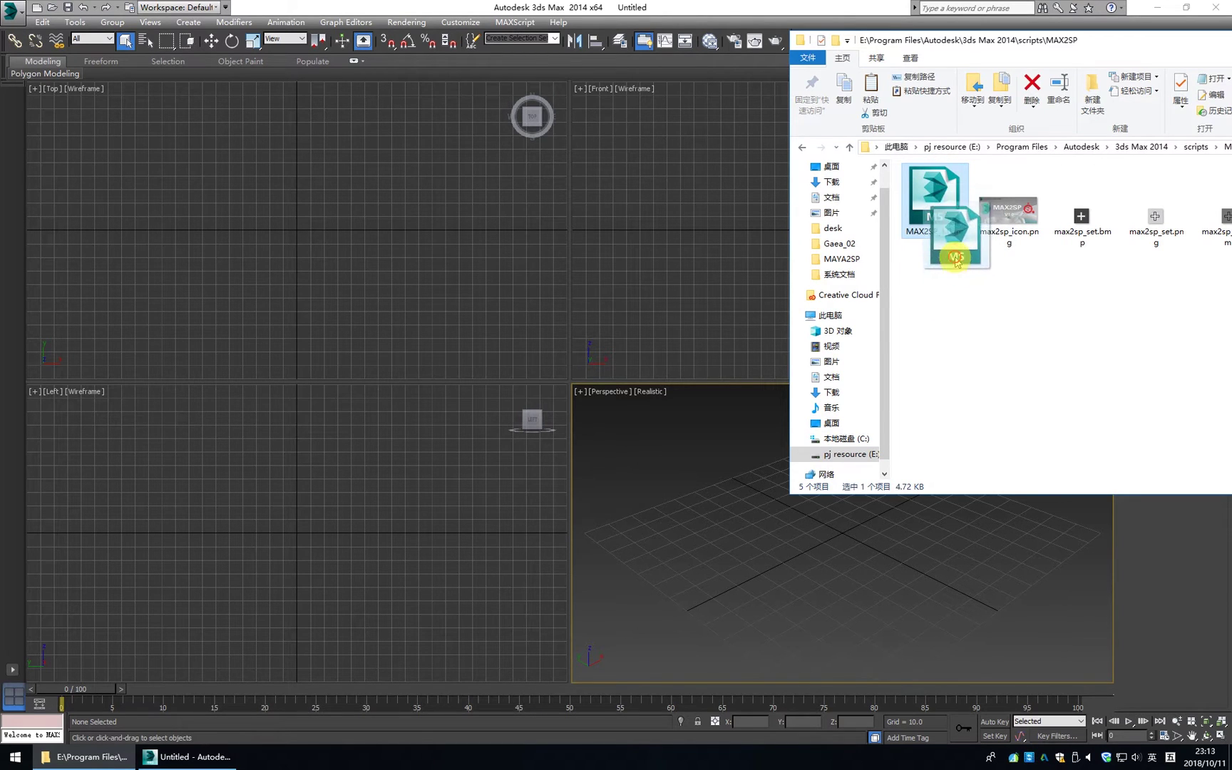
left_click_drag(966, 291, 513, 288)
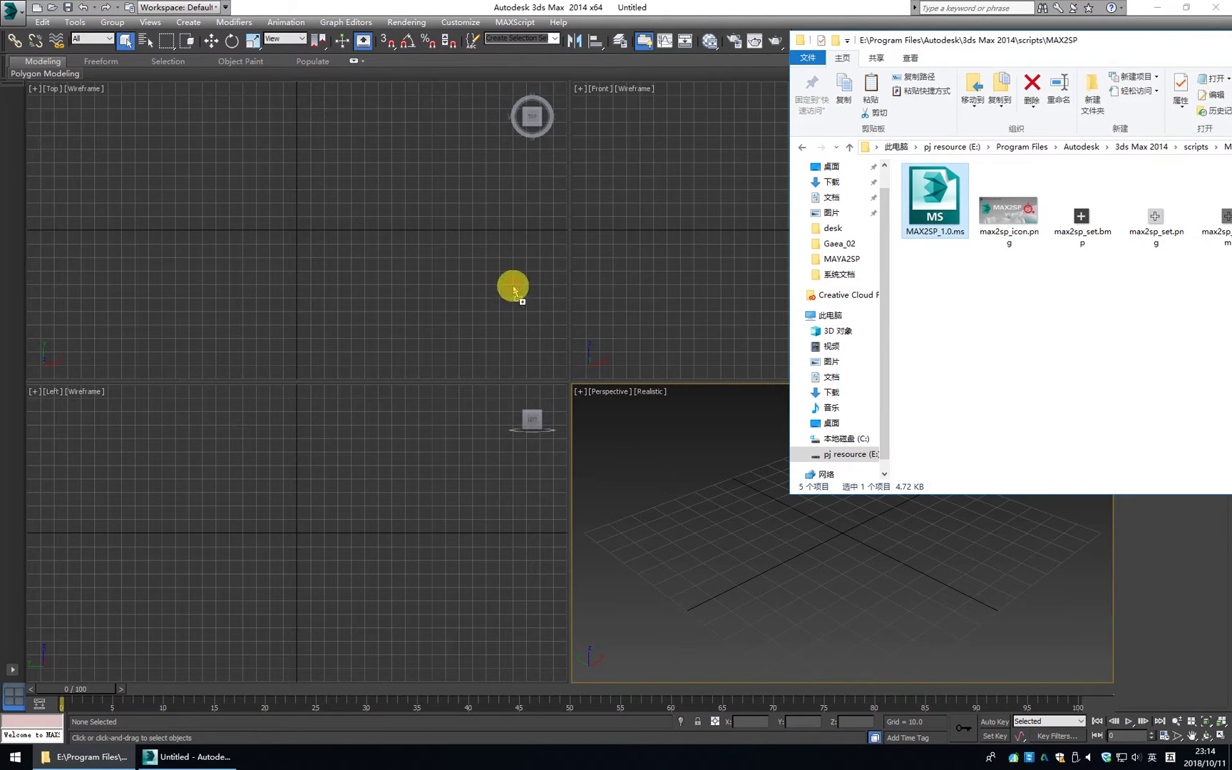
left_click(738, 5)
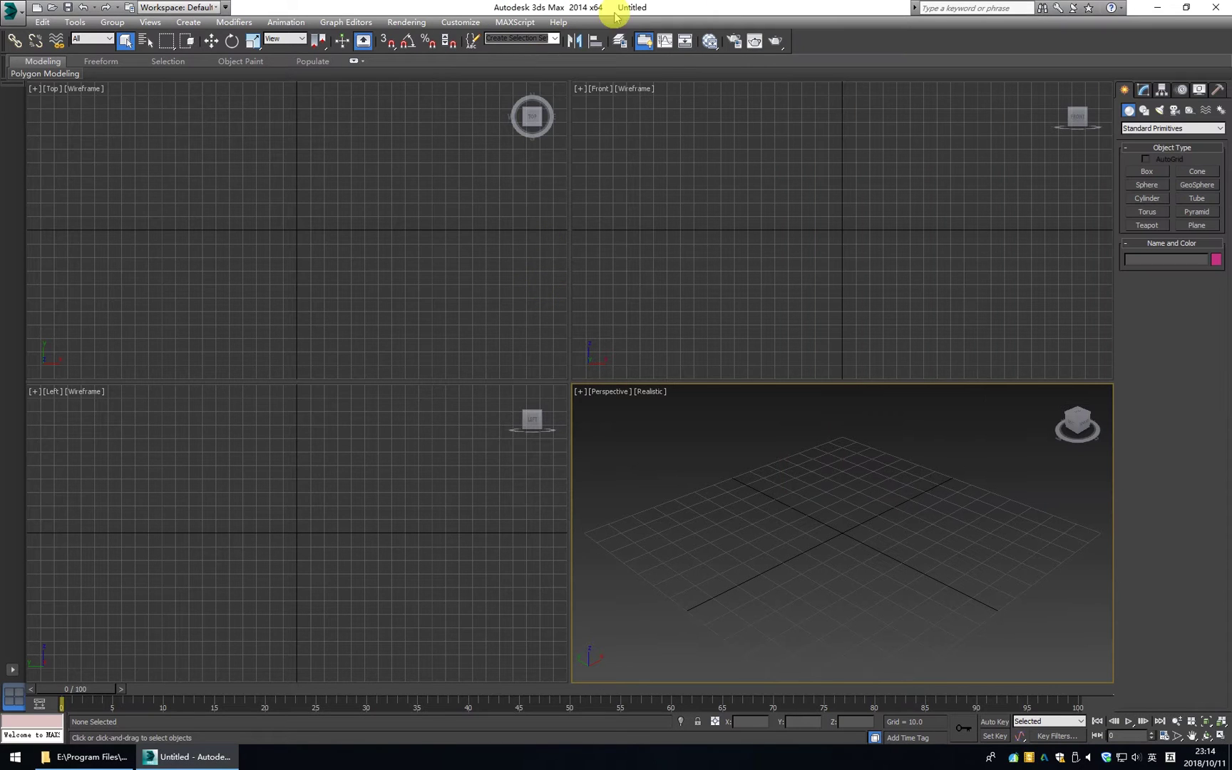
- Add the 3D MAX to Substance Painter action as a button on the main toolbar via Customize User Interface
left_click(466, 28)
key("Escape")
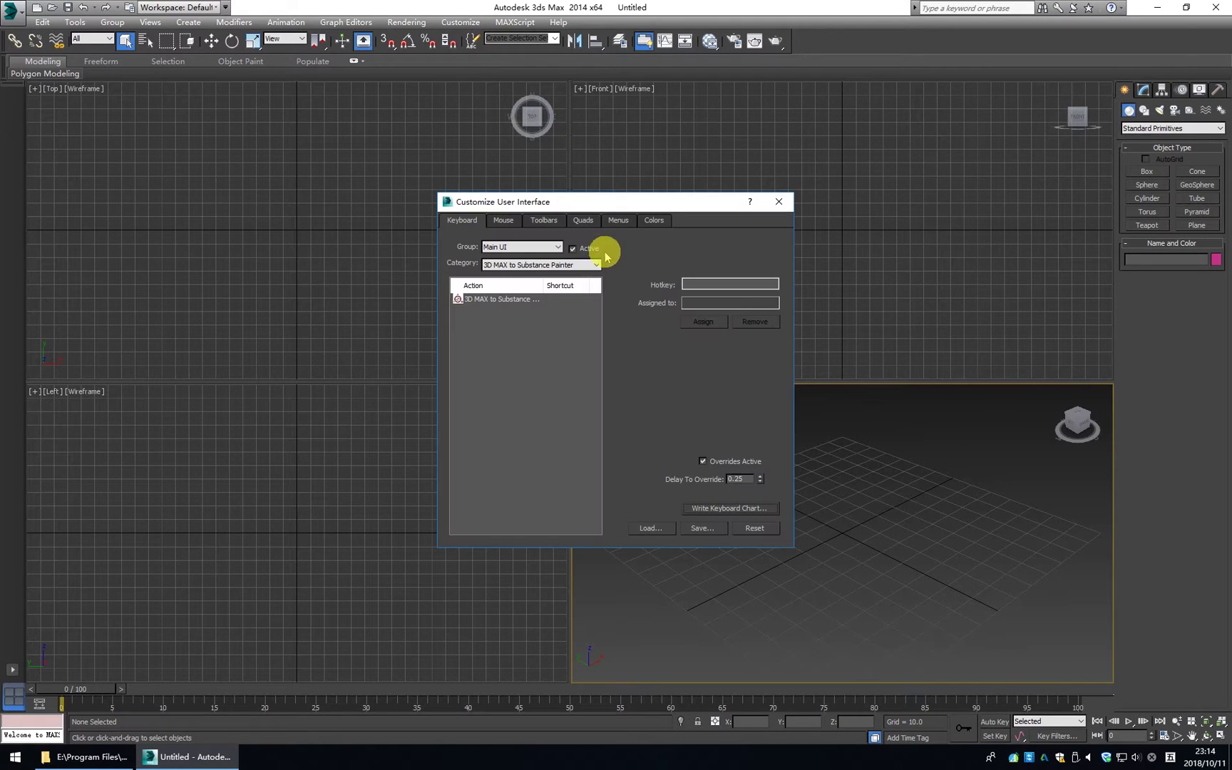
left_click(545, 229)
left_click(497, 301)
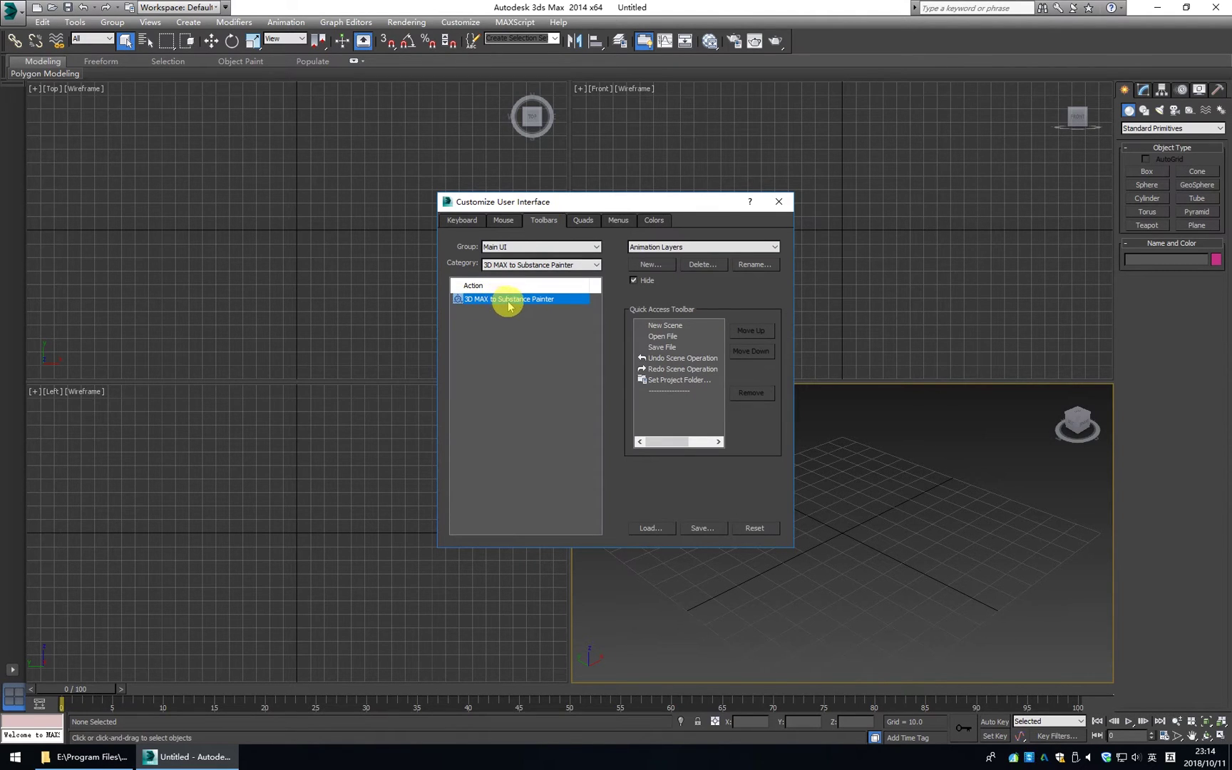
left_click_drag(514, 304, 607, 43)
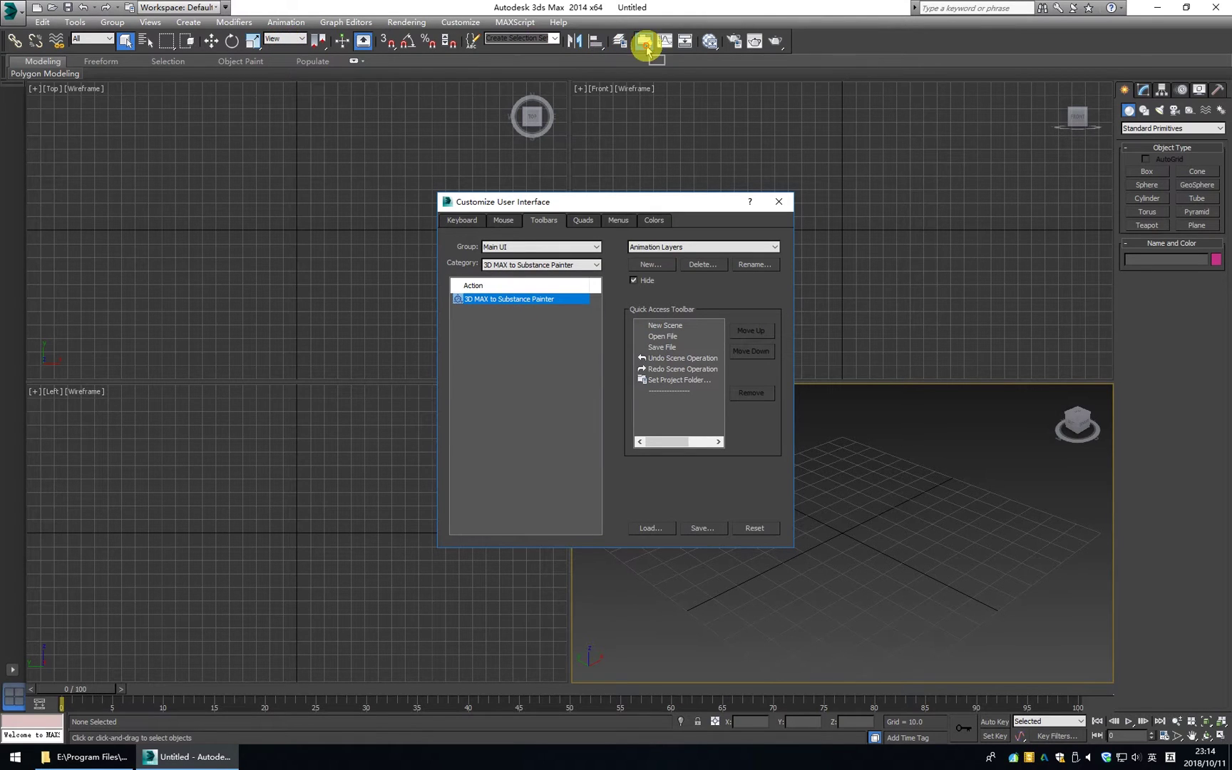
mouse_move(607, 44)
left_mouse_down()
mouse_move(618, 56)
mouse_move(597, 45)
mouse_move(611, 42)
left_mouse_up()
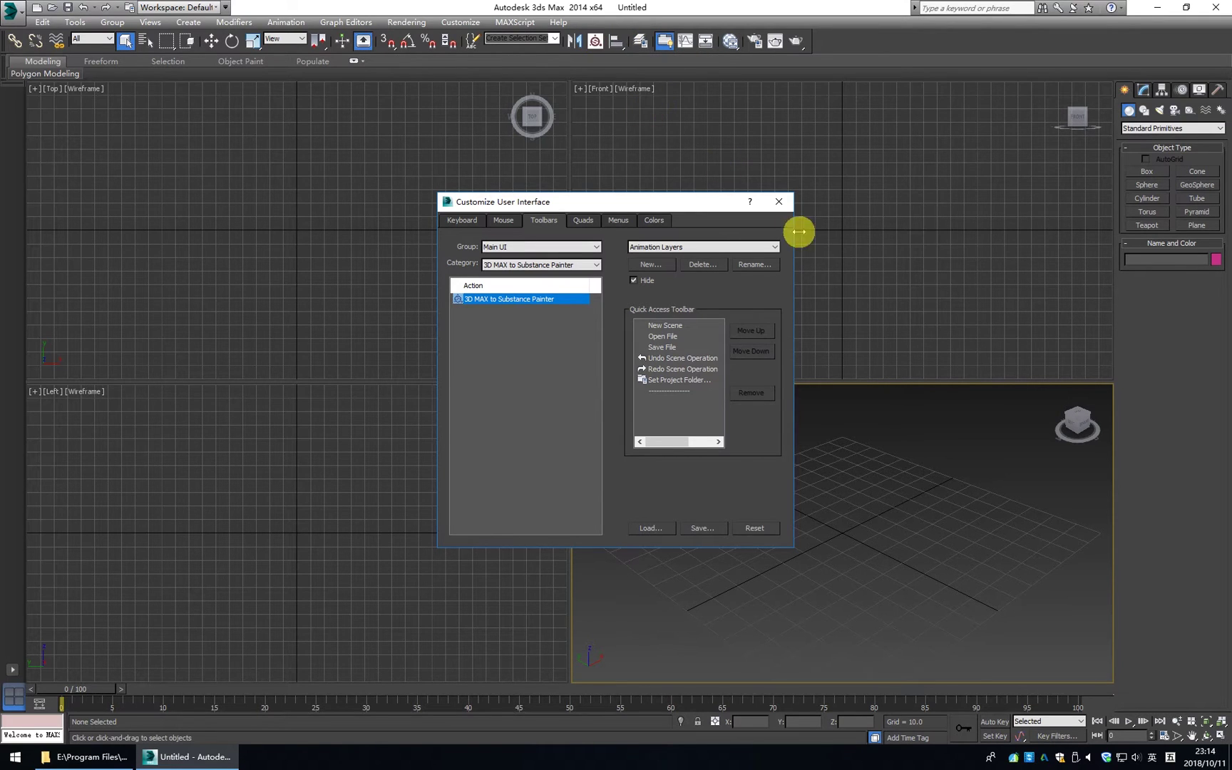
left_click(778, 202)
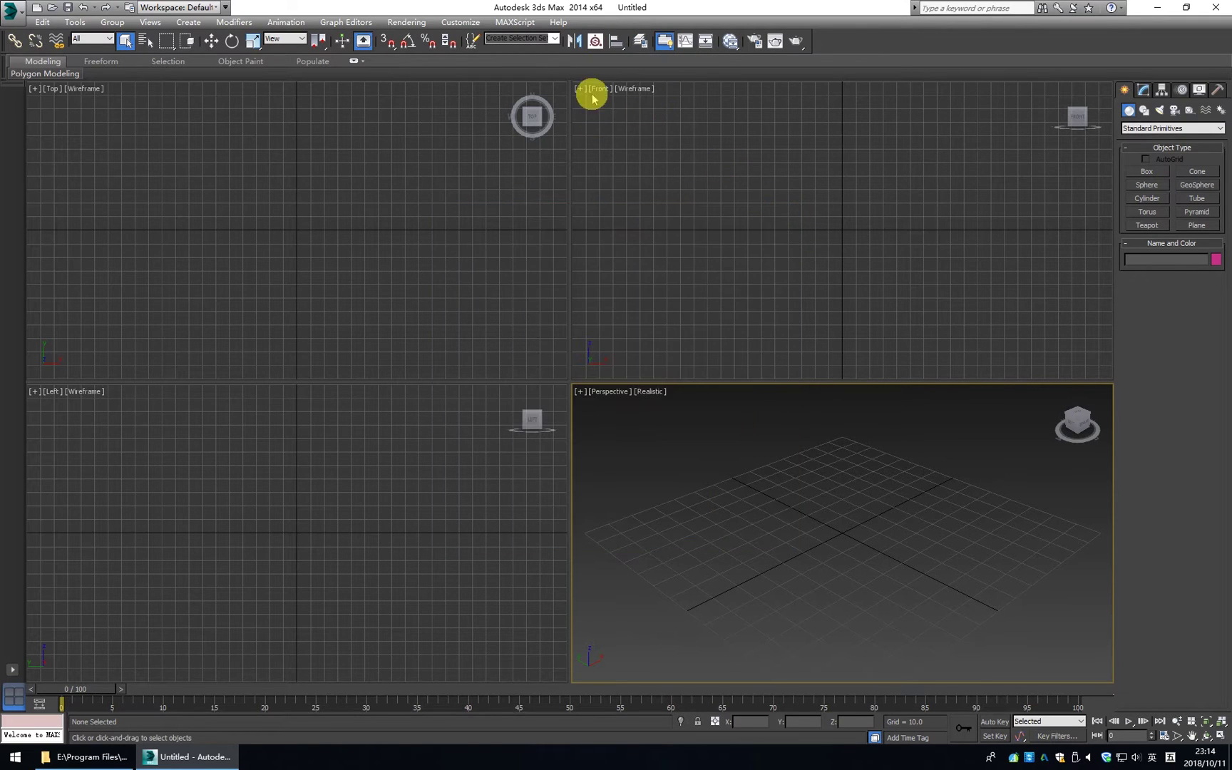
- Bring up the MAX2SP panel and start choosing the SP EXE PATH
left_click(594, 40)
left_click_drag(603, 270, 237, 108)
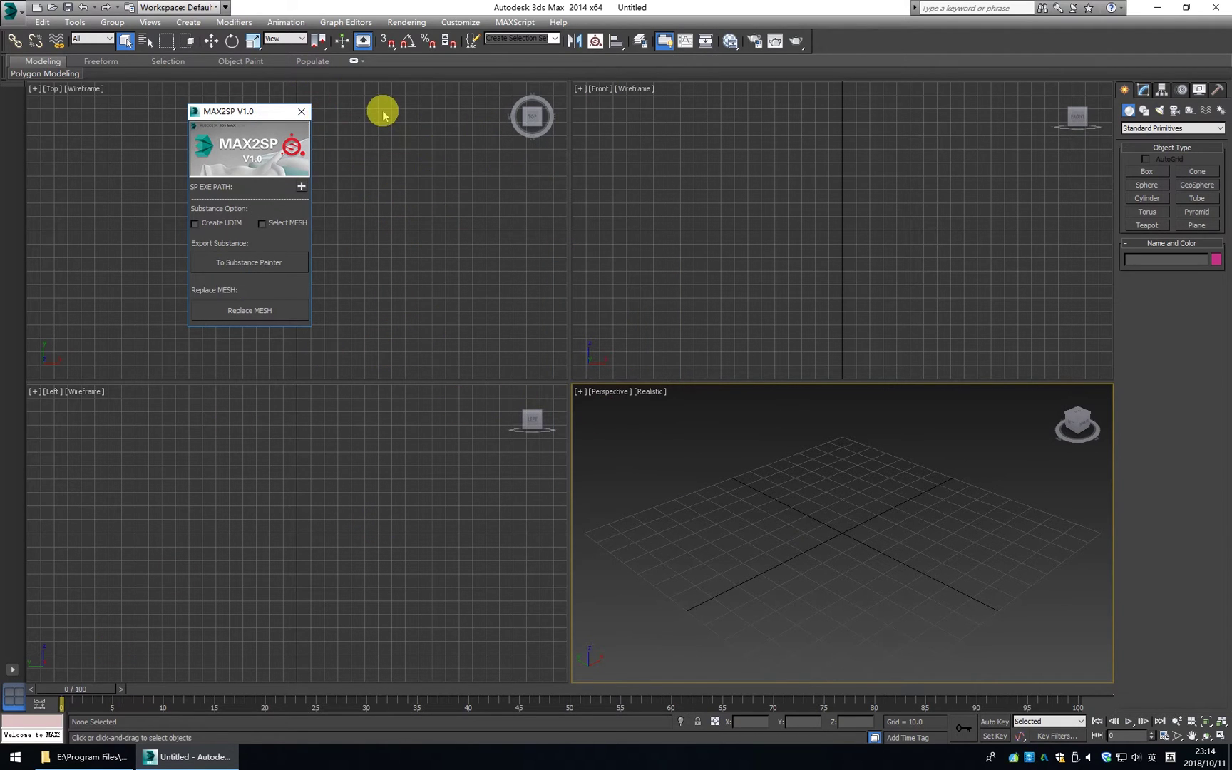
left_click(301, 187)
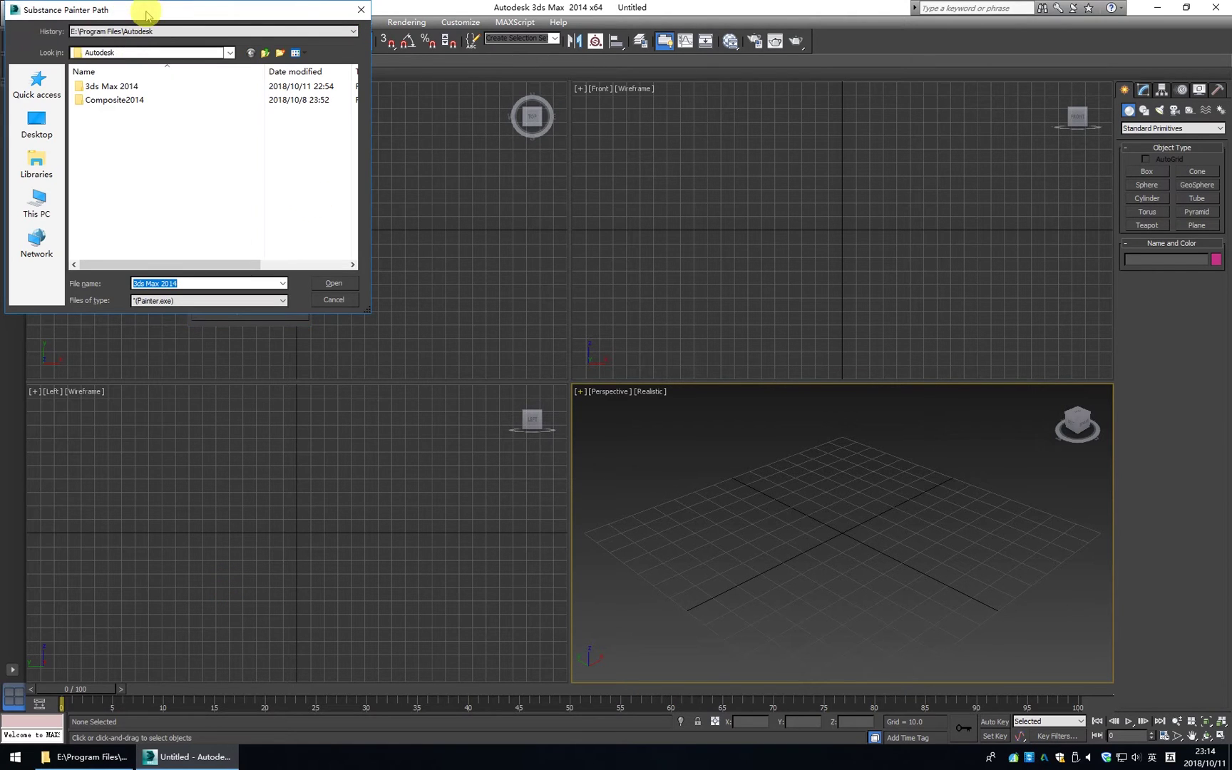
left_click_drag(144, 11, 625, 220)
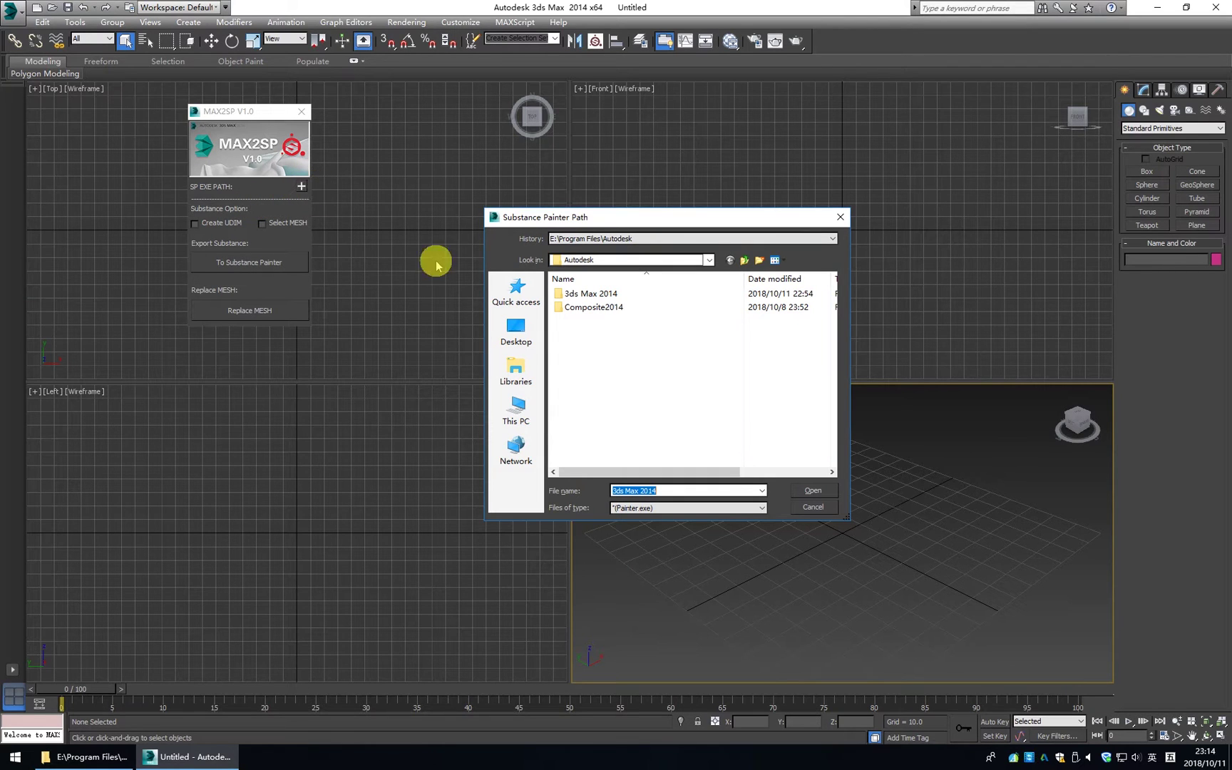
- Browse C:\Program Files to the Substance Painter folder and set Substance Painter.exe as the path
left_click(518, 406)
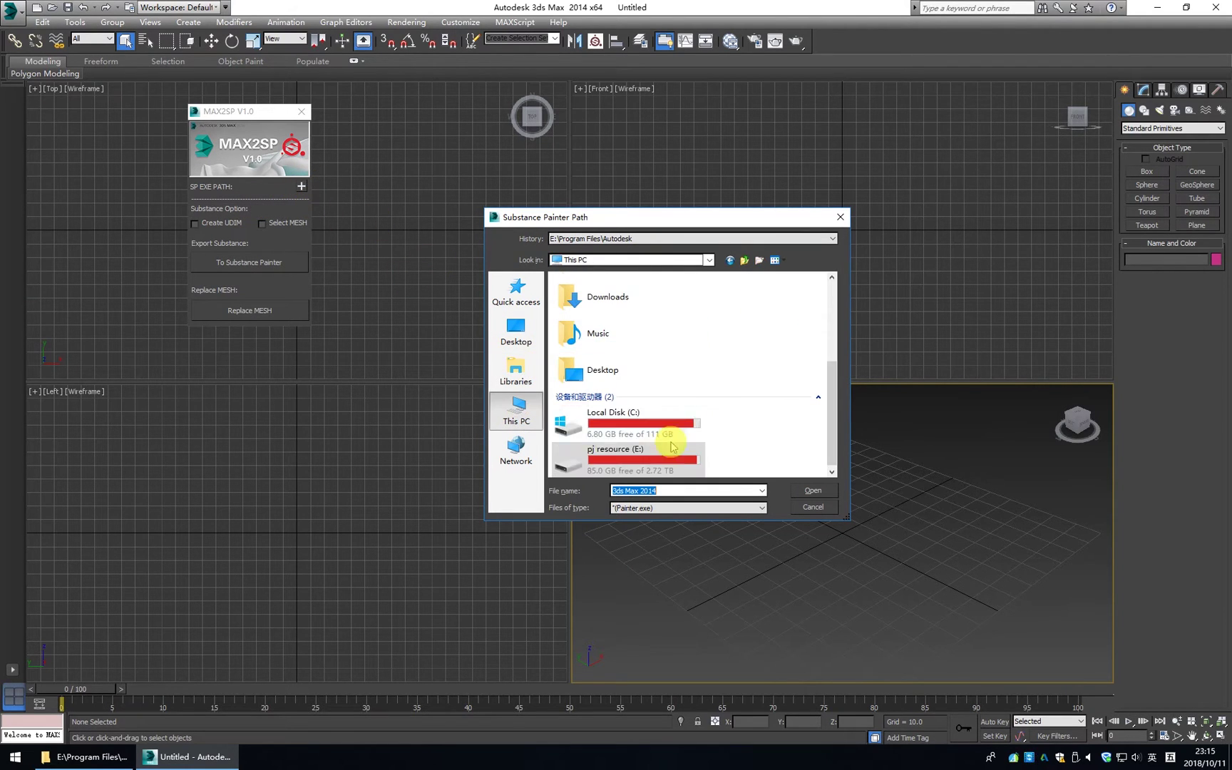
double_click(664, 422)
key("BackSpace")
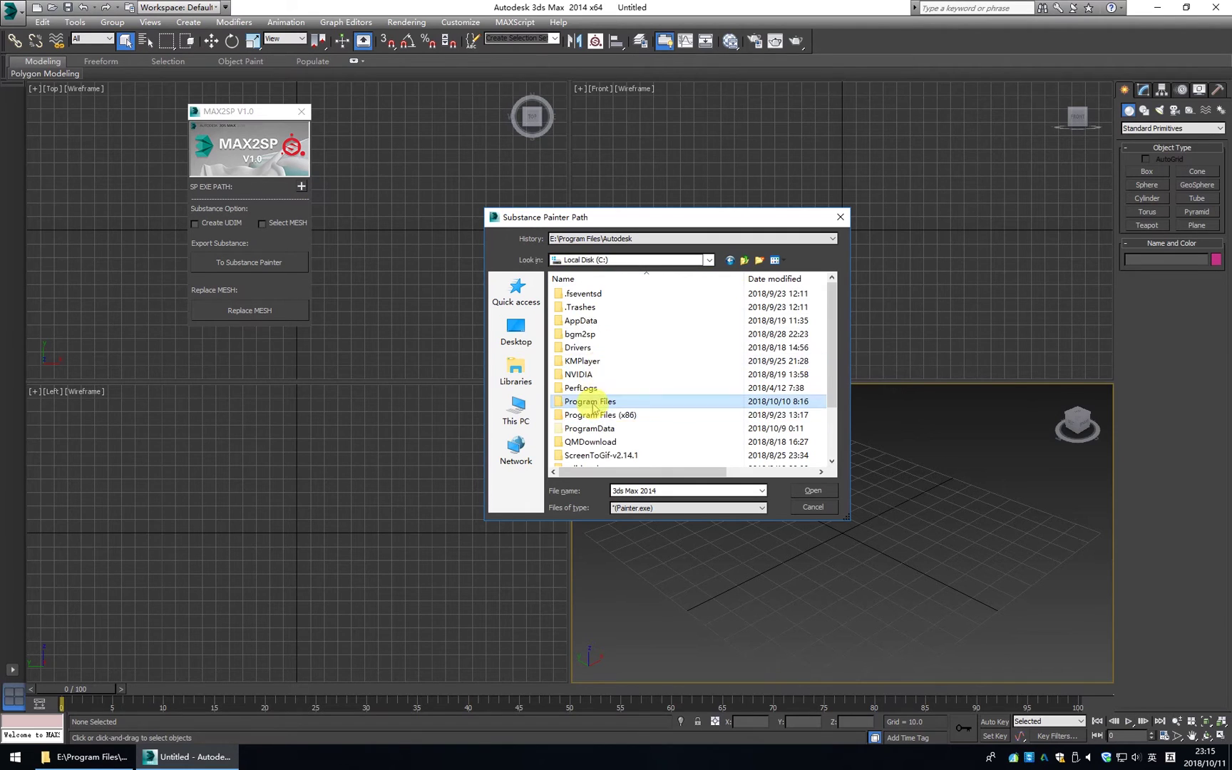
double_click(564, 394)
double_click(565, 321)
left_click(627, 347)
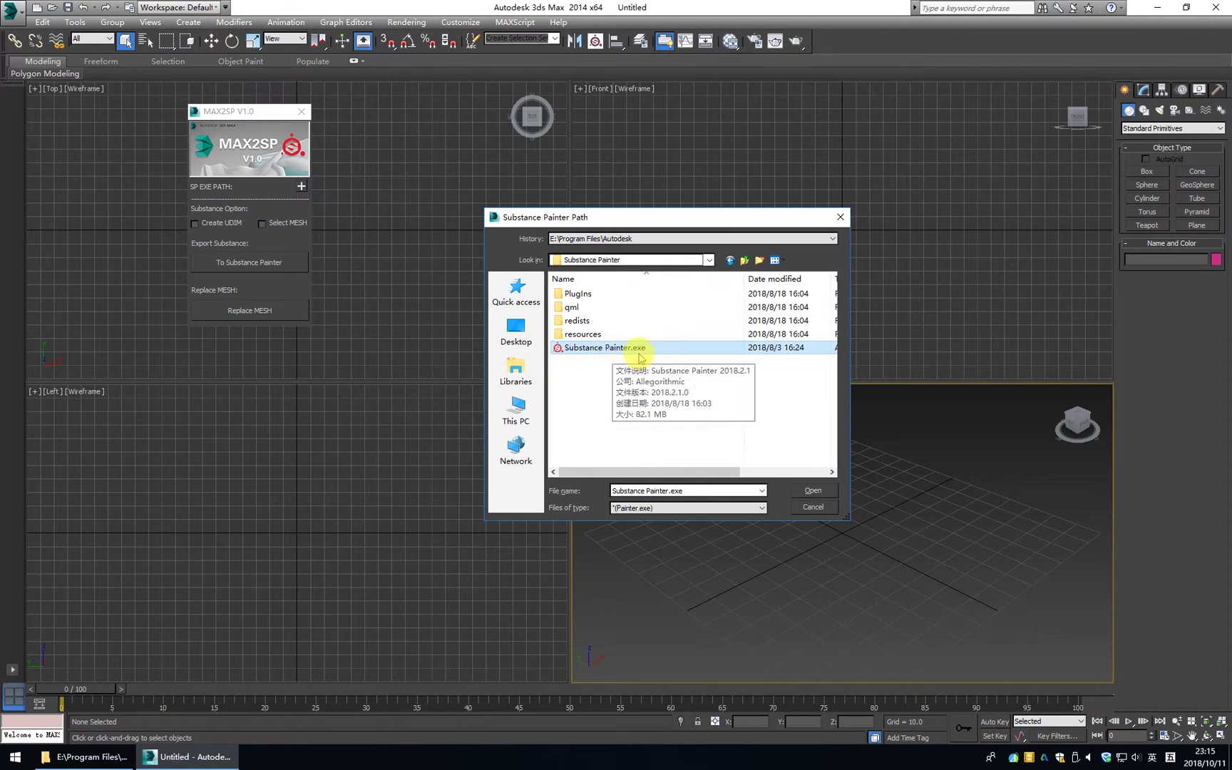
left_click(817, 492)
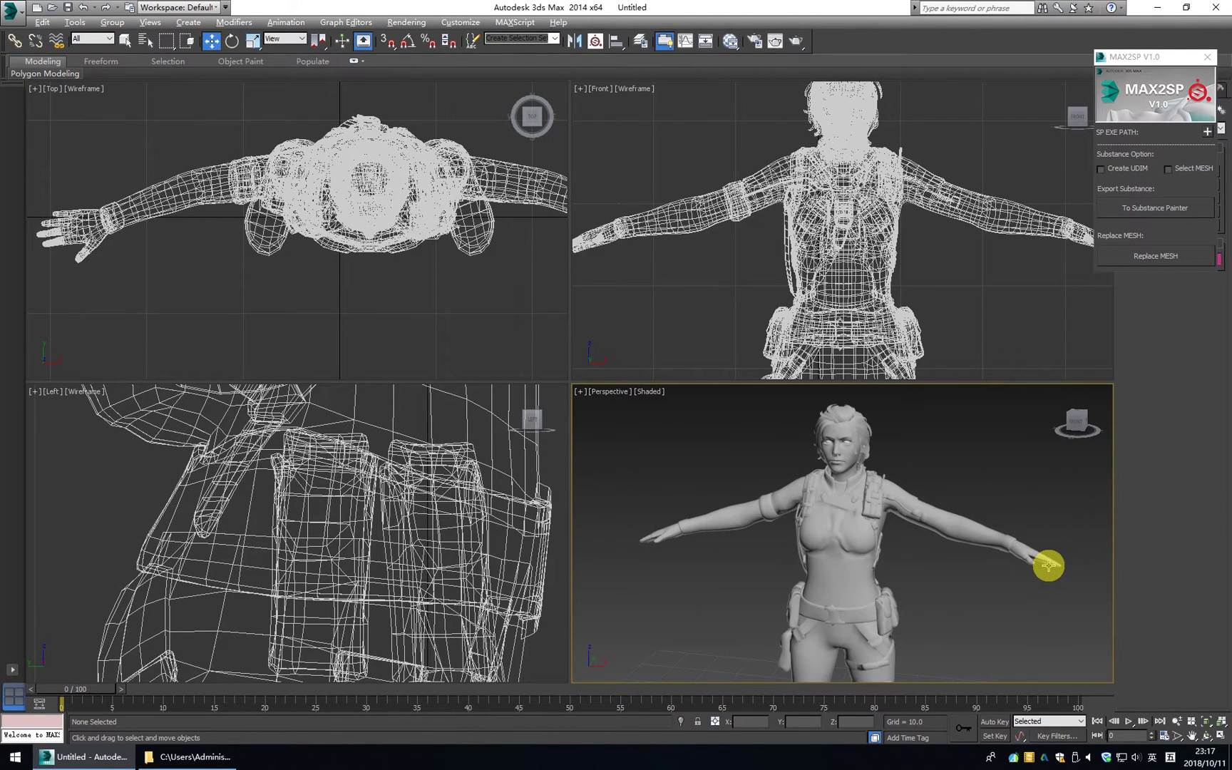
- Maximize the perspective view, enable Select MESH in MAX2SP and select the shoulder pouch
key("alt+w")
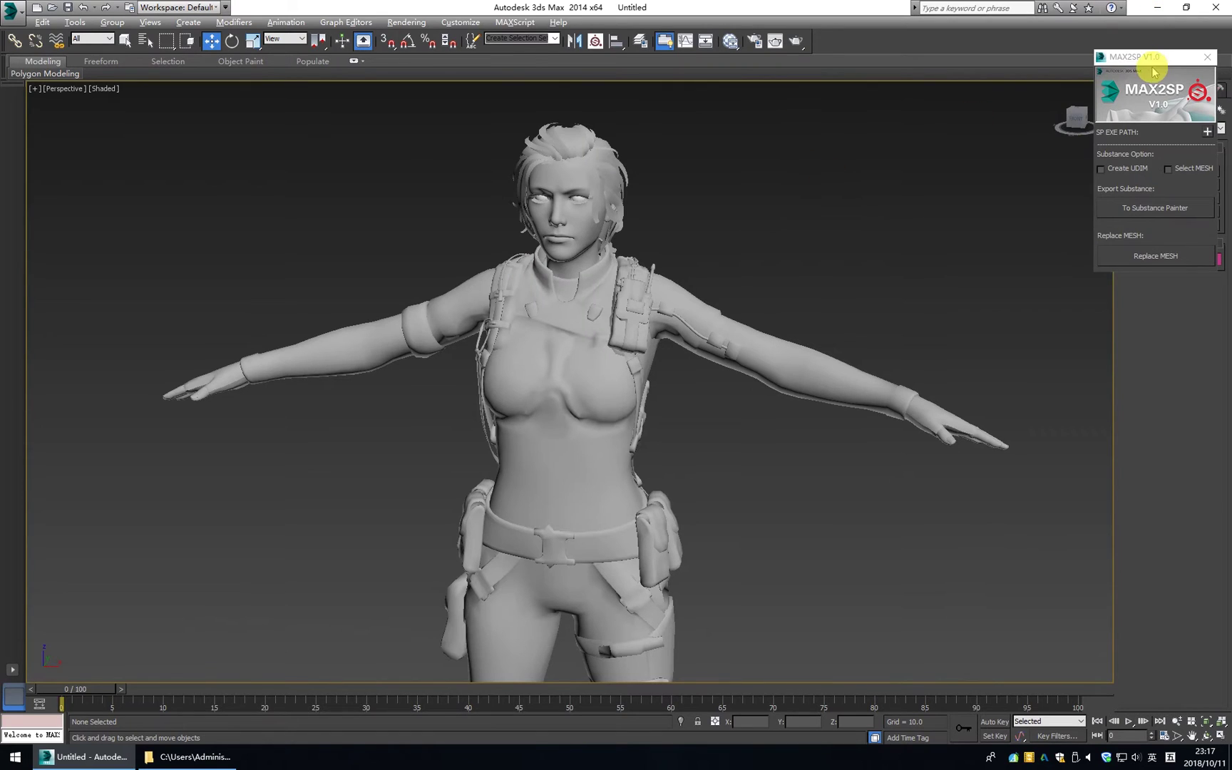
mouse_move(478, 292)
left_mouse_down()
mouse_move(355, 67)
mouse_move(209, 105)
left_mouse_up()
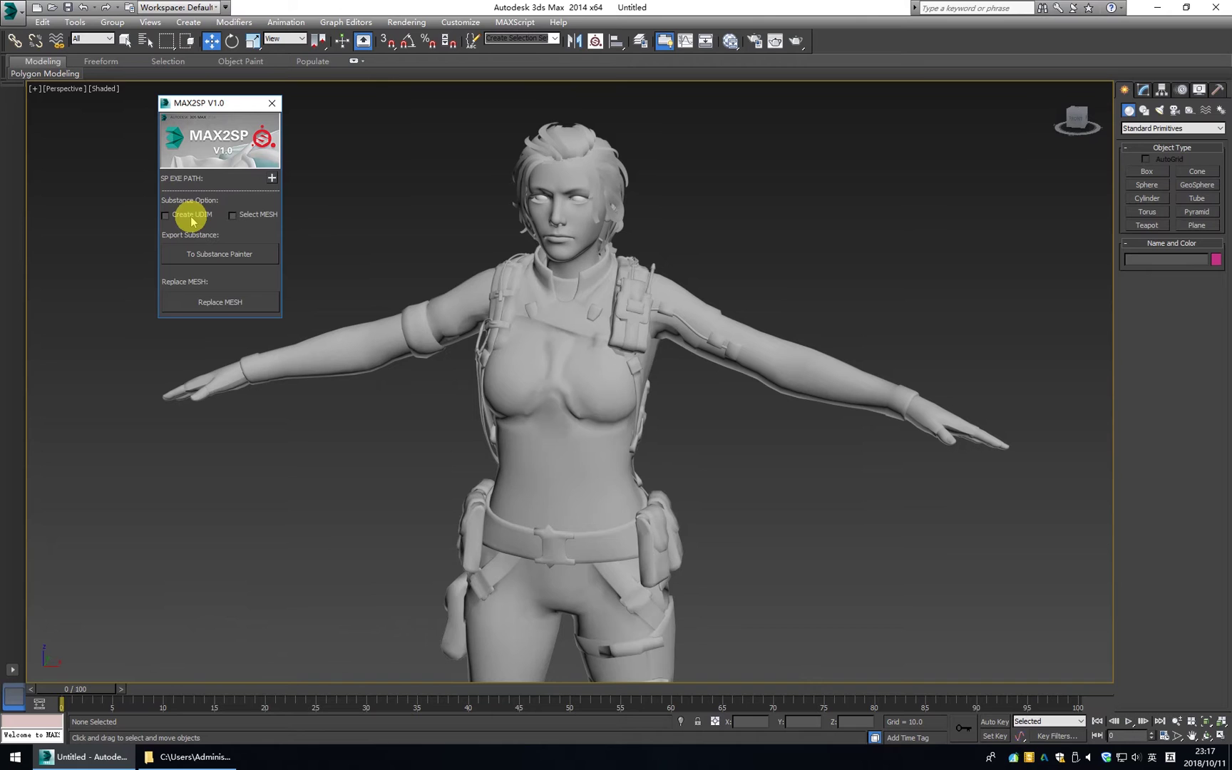
left_click(232, 215)
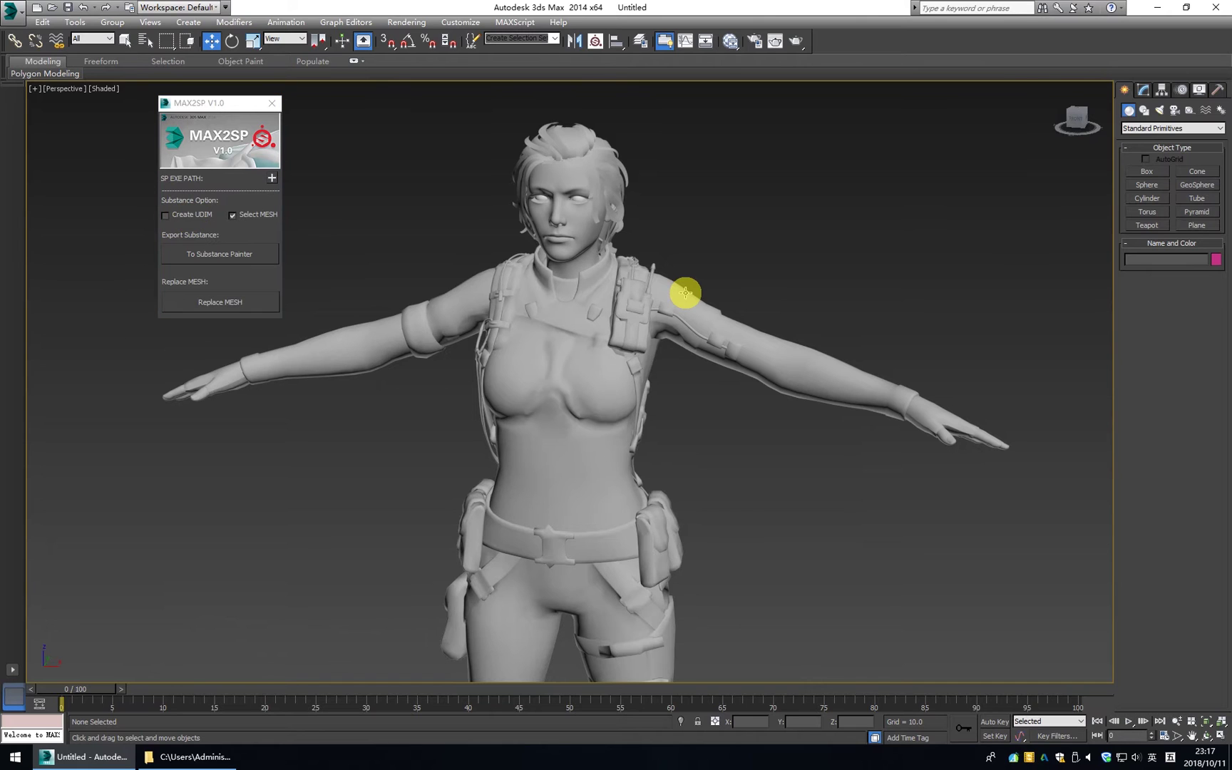
left_click(625, 311)
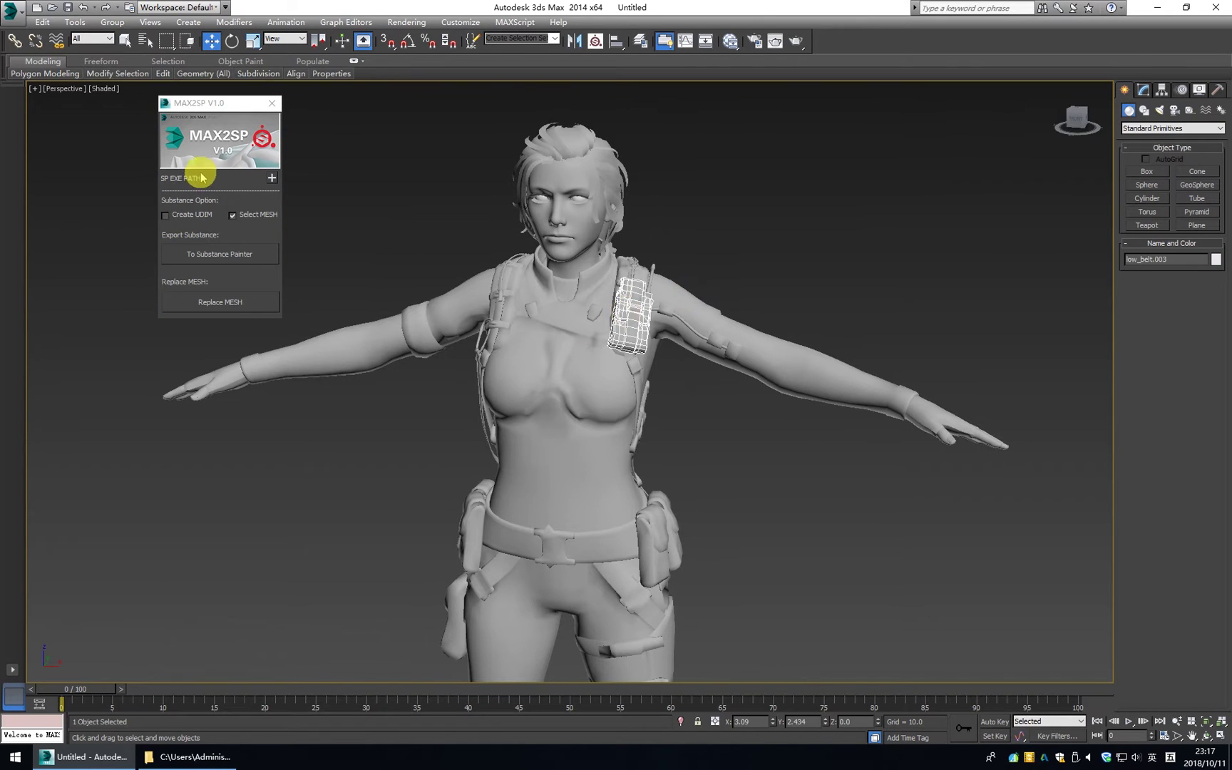
left_click(234, 217)
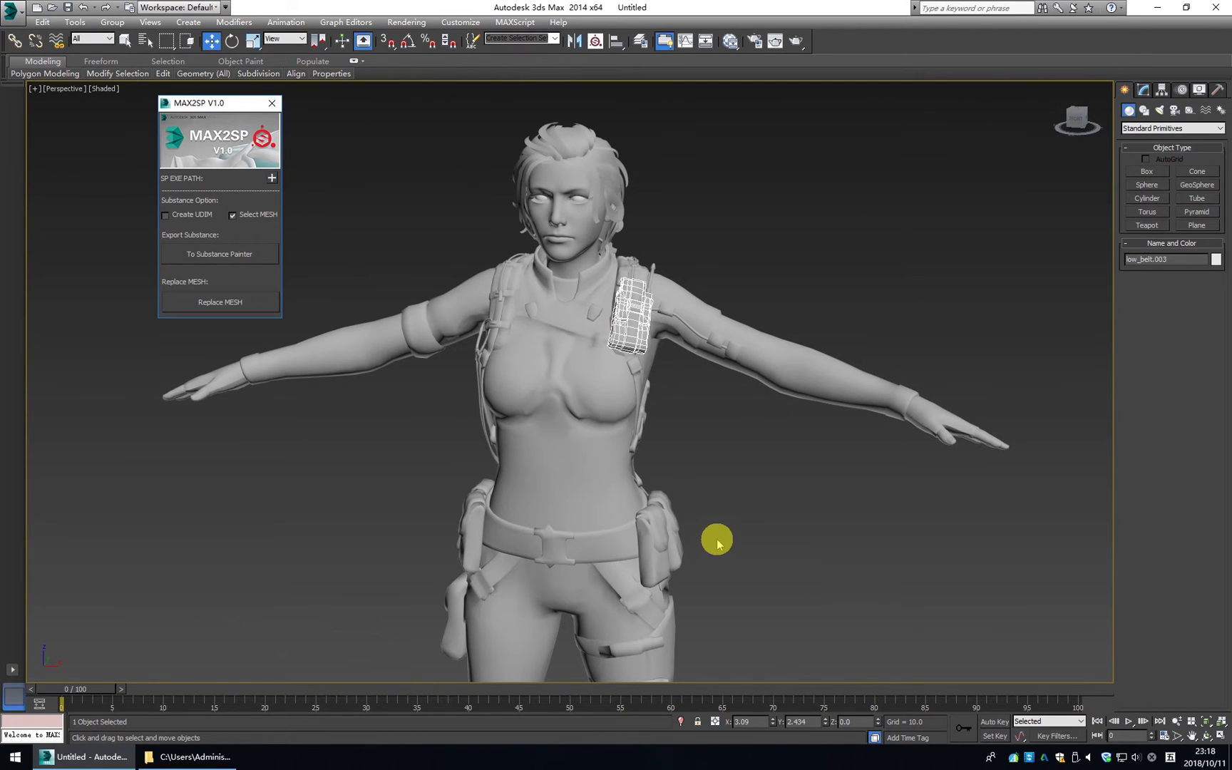
- Save the scene as A_Character.max in the character_A folder on the Desktop
key("ctrl+s")
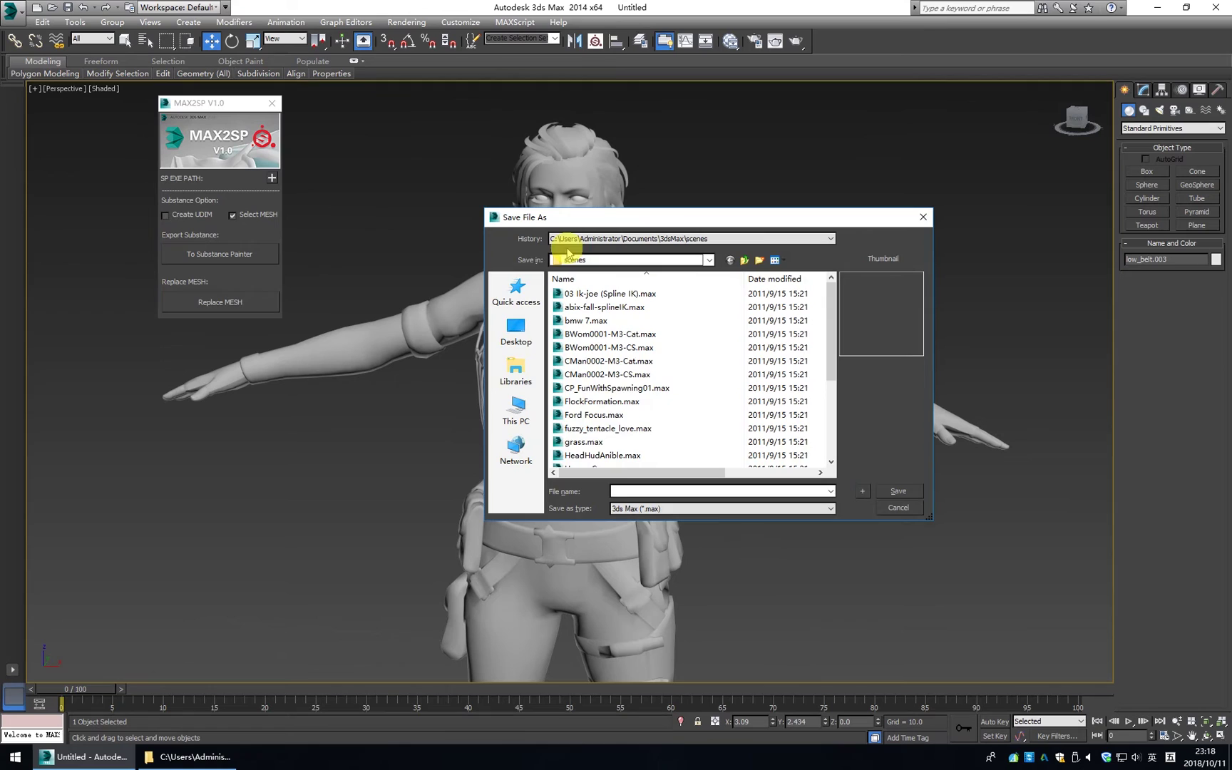
left_click(510, 333)
scroll(679, 375, "down", 2)
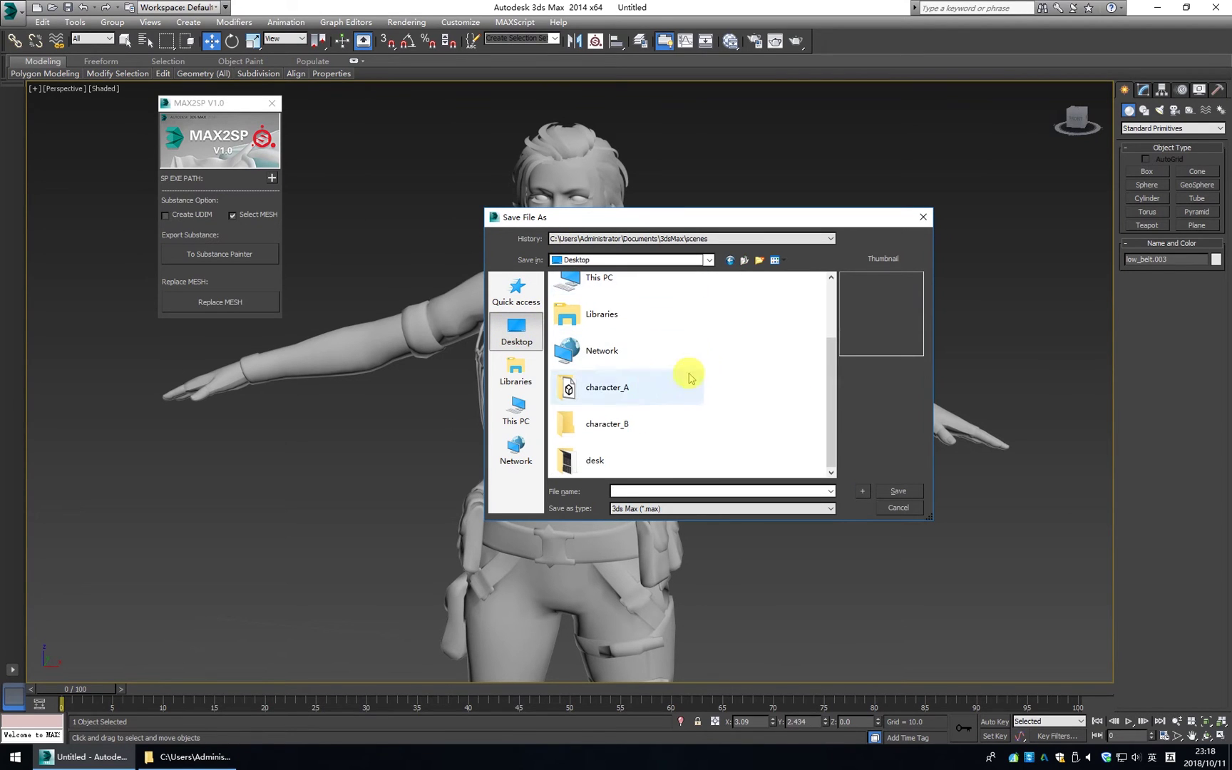
double_click(607, 389)
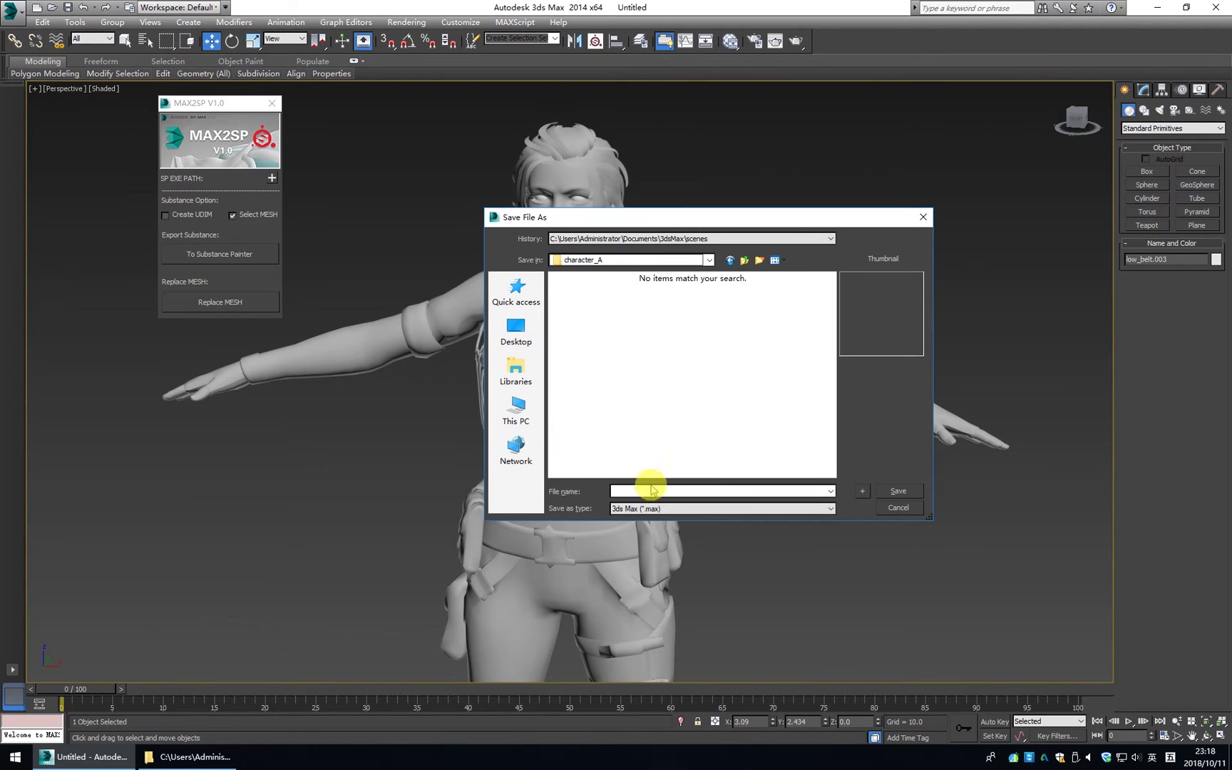
type("A_")
type("cter")
key("Return")
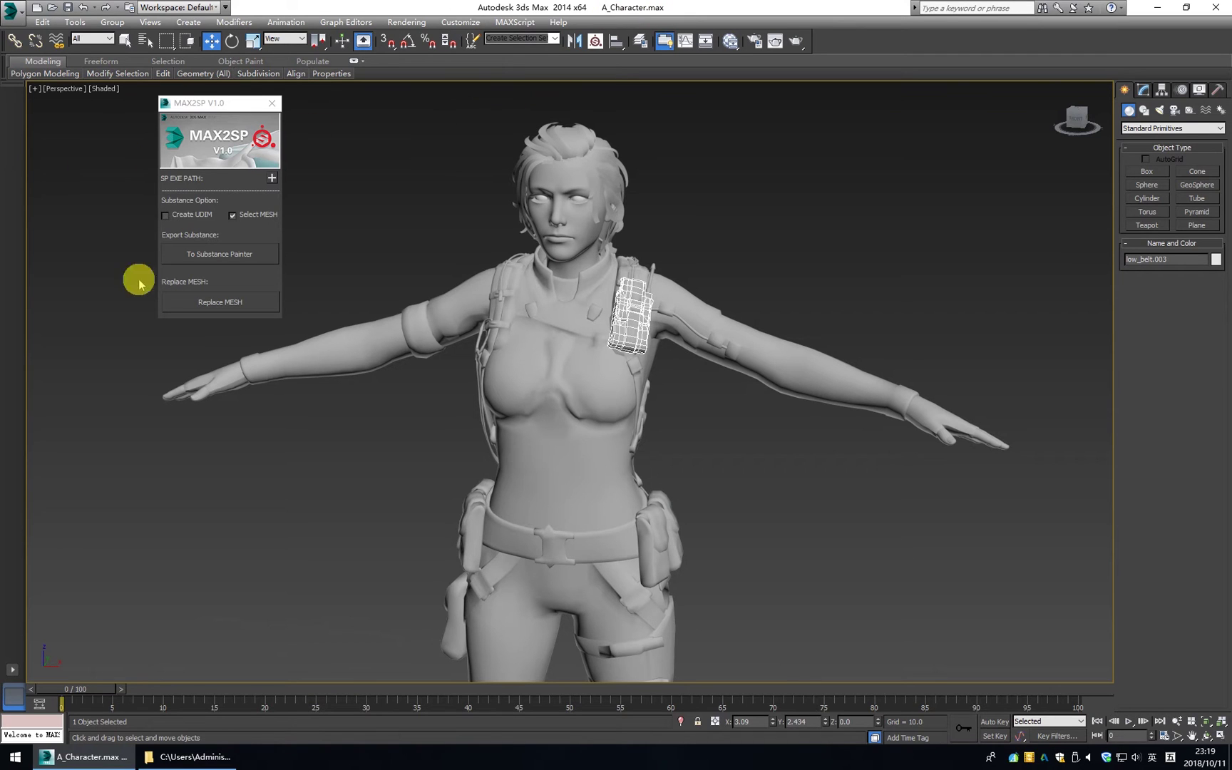
- Send the selected pouch to Substance Painter, dismiss the update prompt and inspect the Belt mesh
left_click(228, 256)
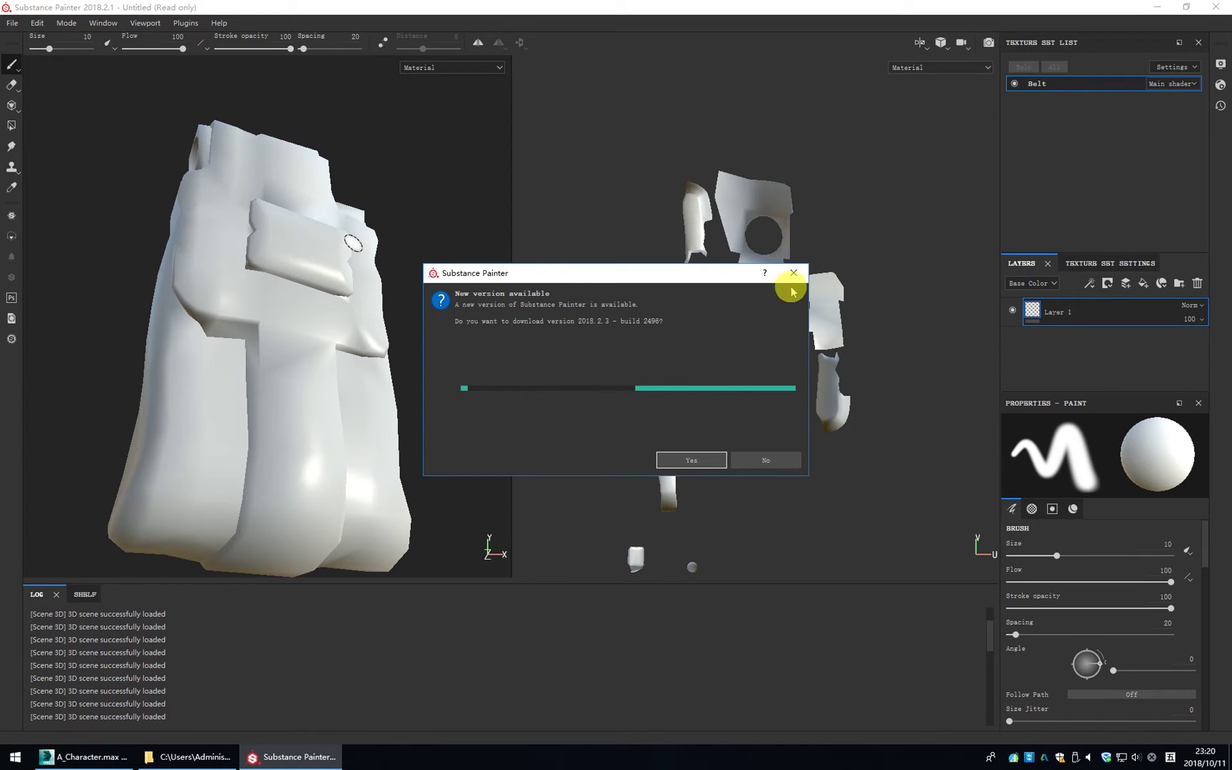
left_click(799, 276)
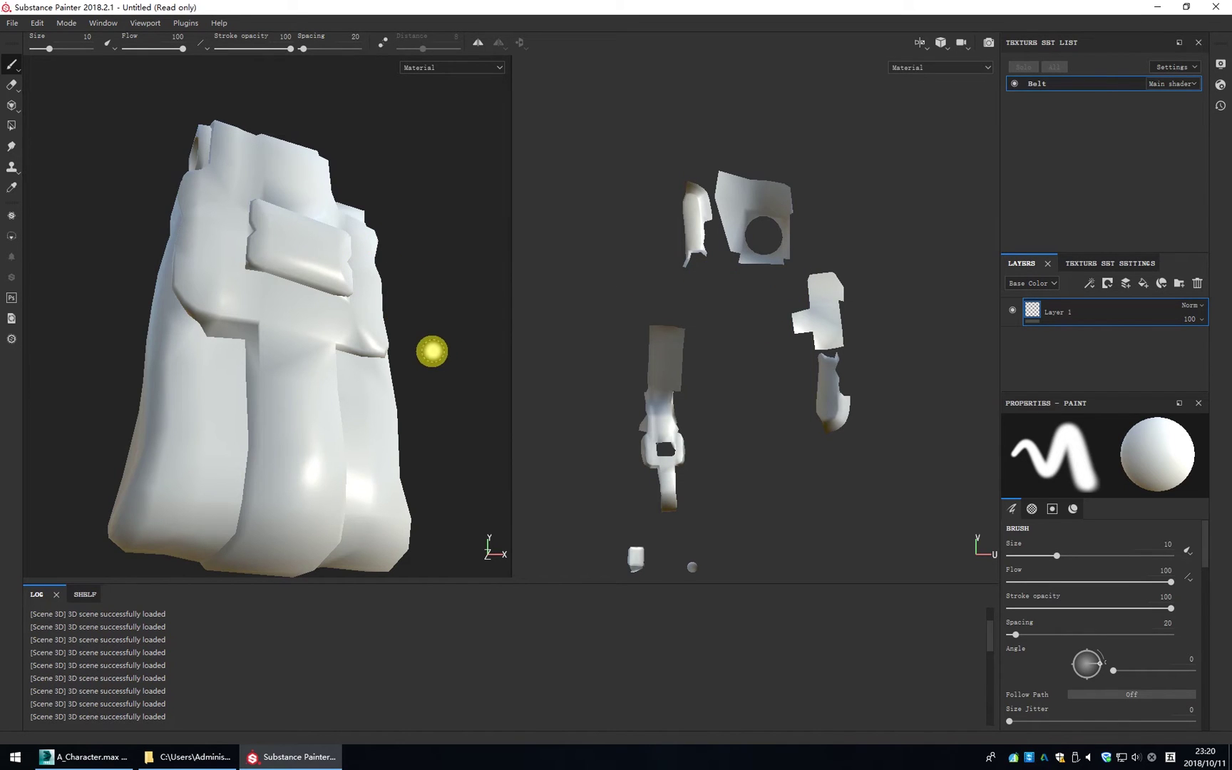
mouse_move(432, 352)
left_mouse_down("alt")
mouse_move(344, 360)
mouse_move(315, 322)
mouse_move(388, 342)
left_mouse_up("alt")
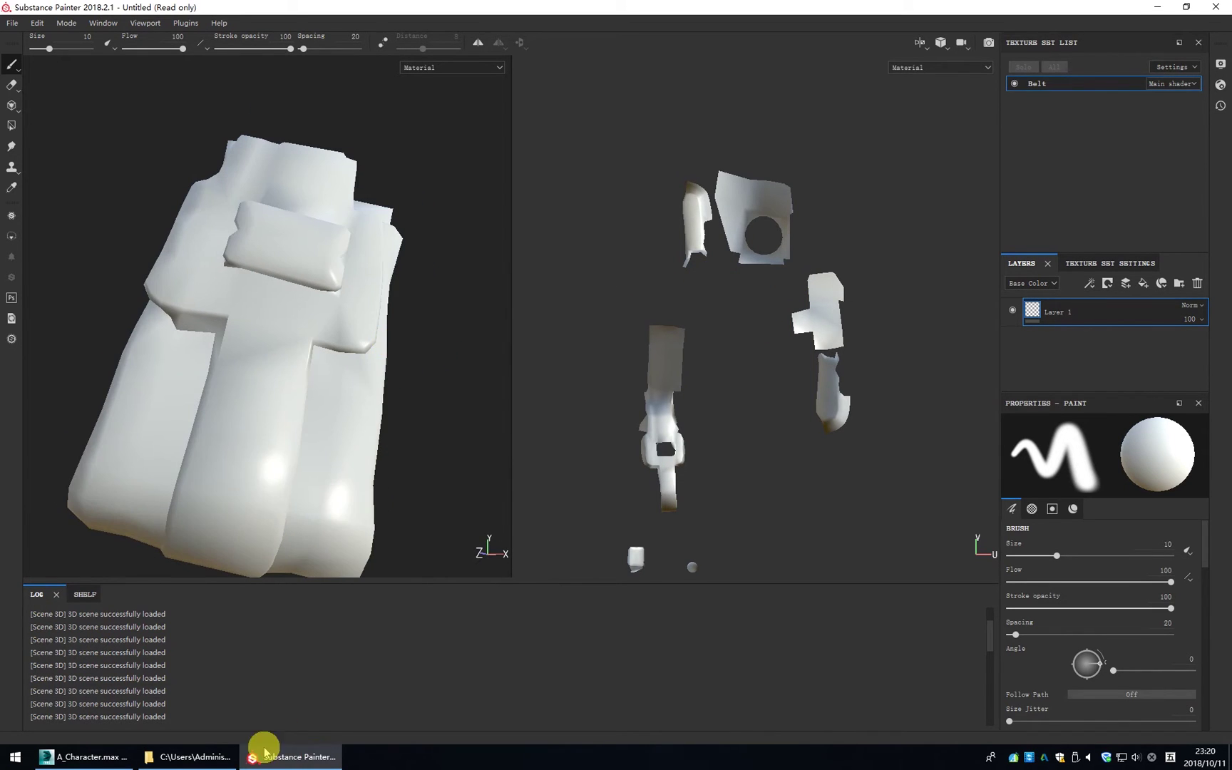
- Untick Select MESH and send the whole character to Substance Painter as the A_Character project, then return to 3ds Max
left_click(92, 757)
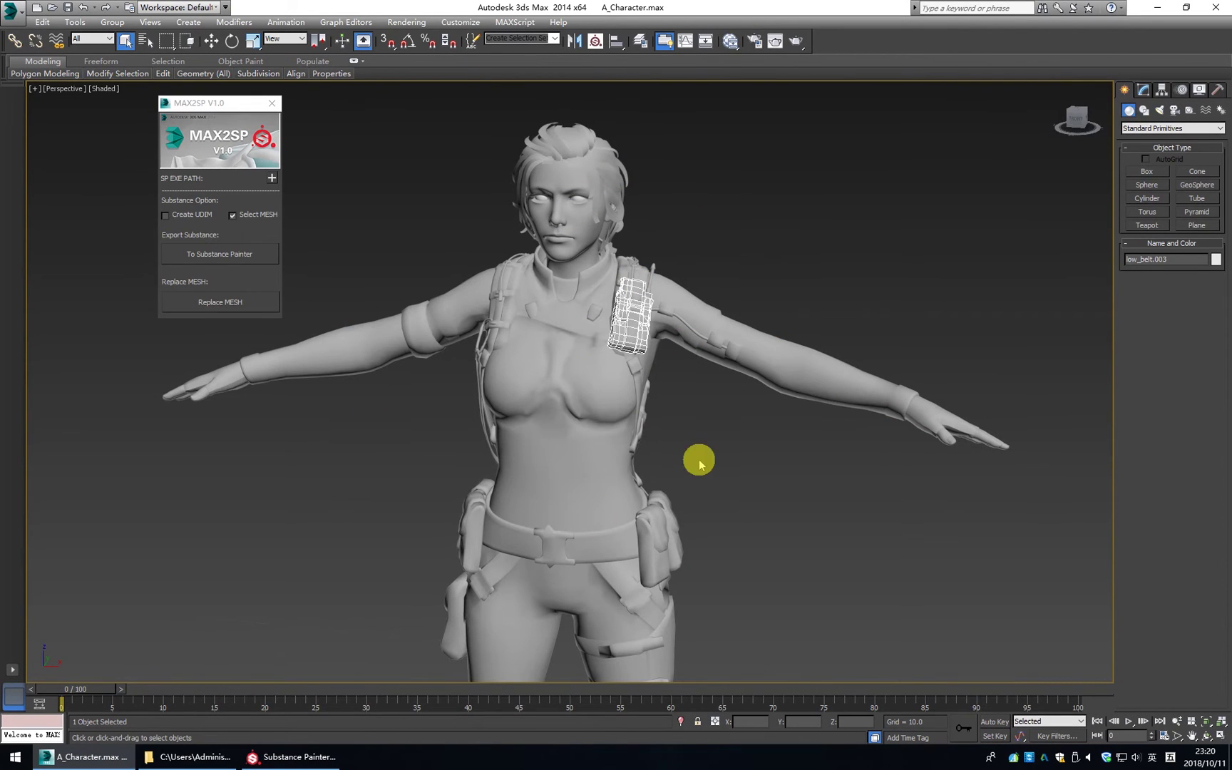
scroll(701, 464, "down", 3)
scroll(738, 385, "down", 2)
scroll(744, 408, "up", 3)
scroll(741, 407, "down", 1)
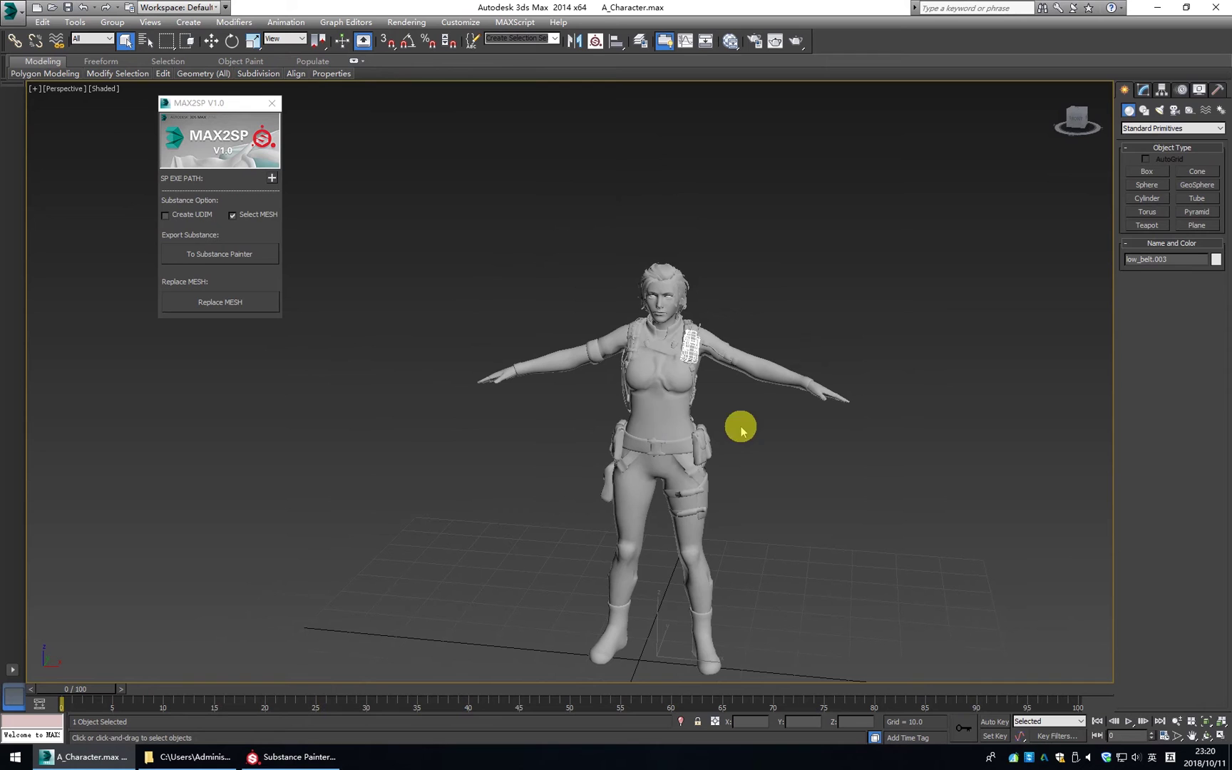
left_click(250, 214)
middle_click_drag(809, 453, 805, 407)
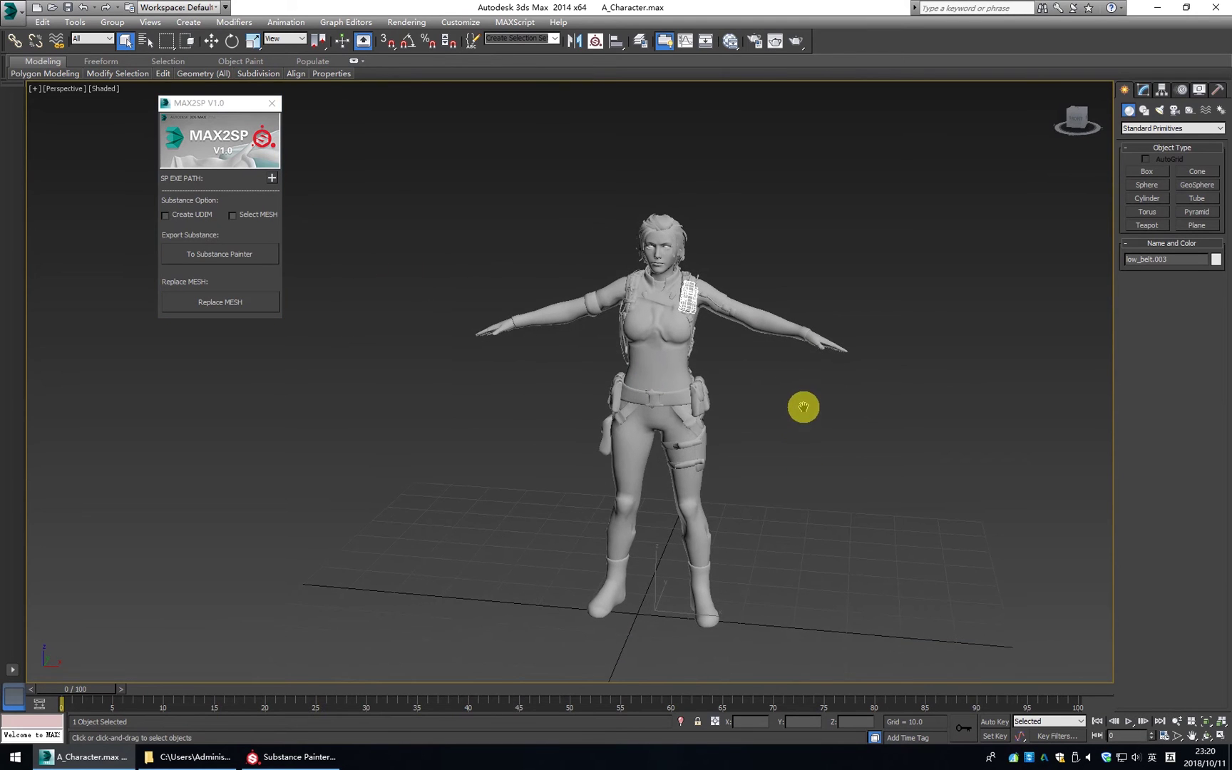
left_click(210, 254)
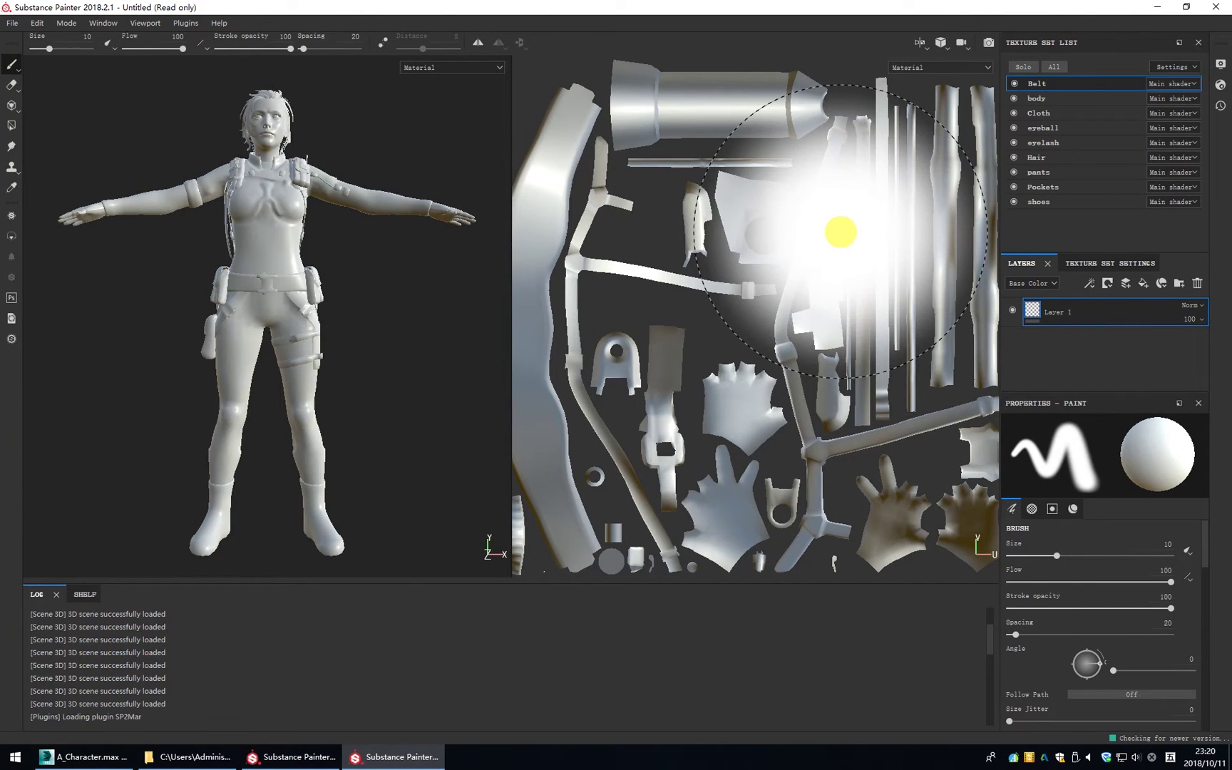
mouse_move(459, 306)
left_mouse_down("alt")
mouse_move(393, 418)
mouse_move(370, 362)
mouse_move(413, 350)
left_mouse_up("alt")
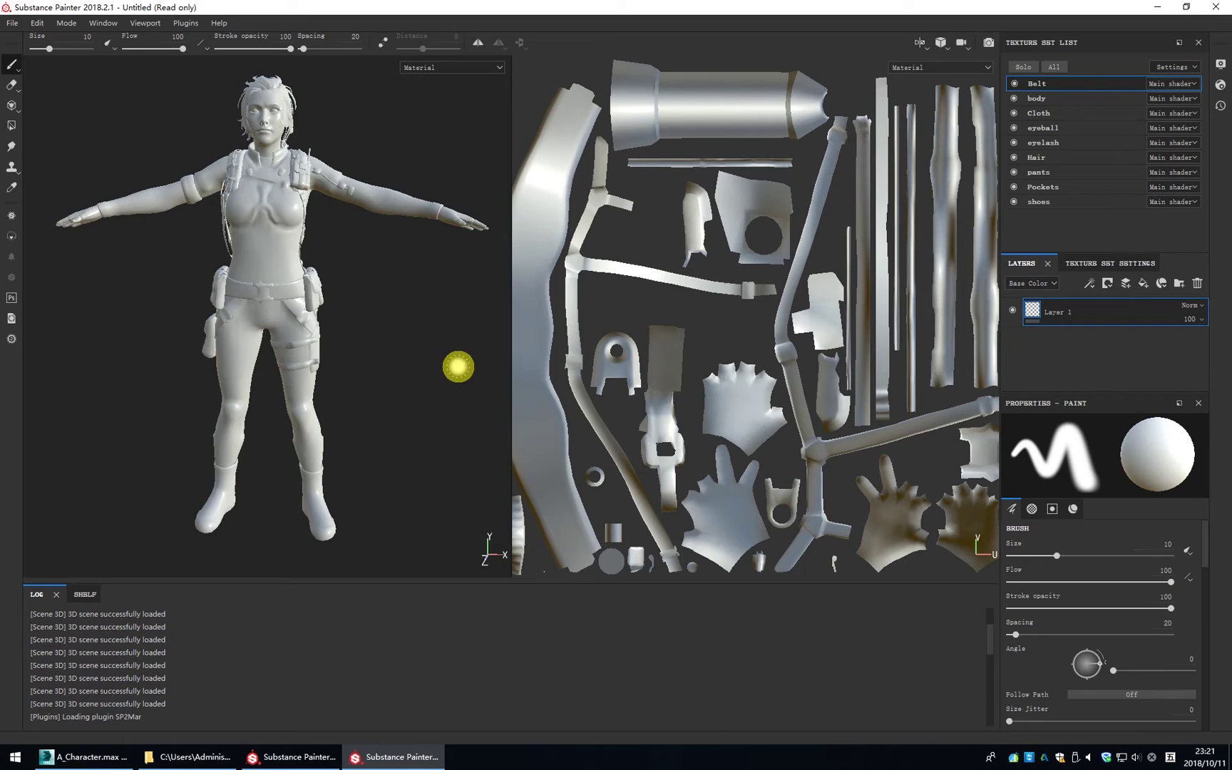
key("ctrl")
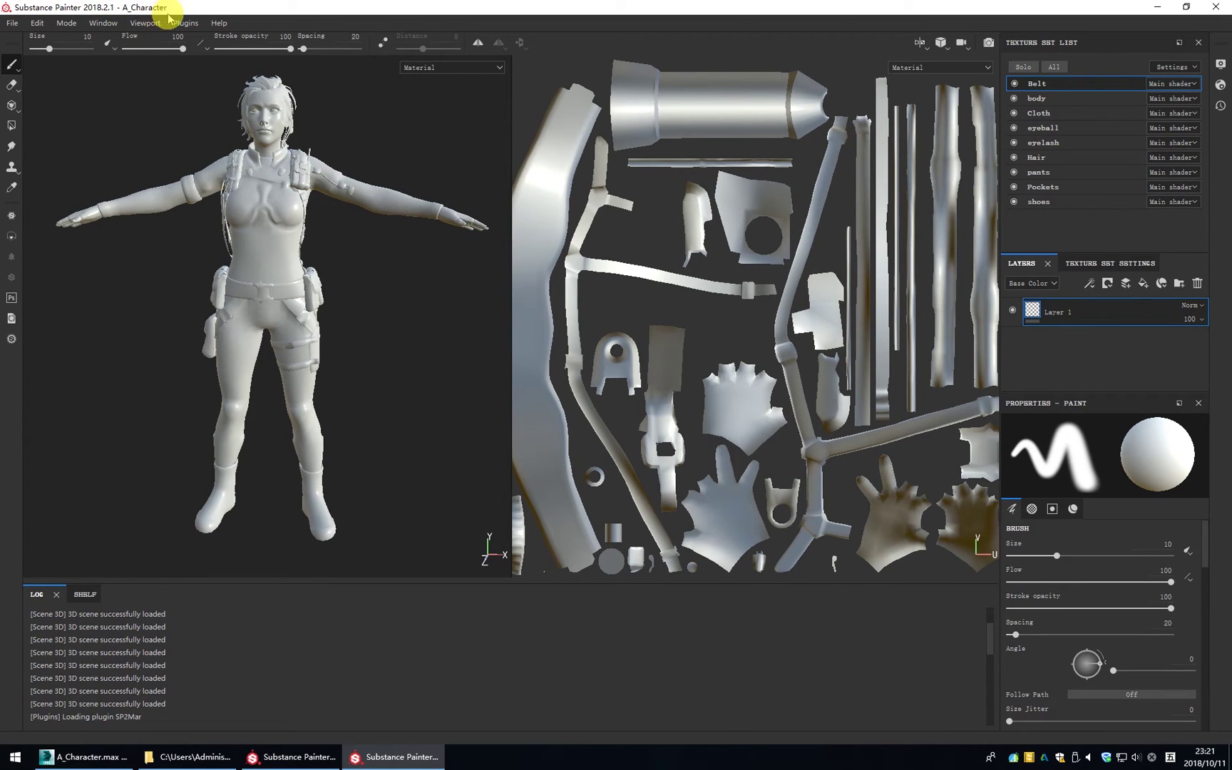
left_click(87, 758)
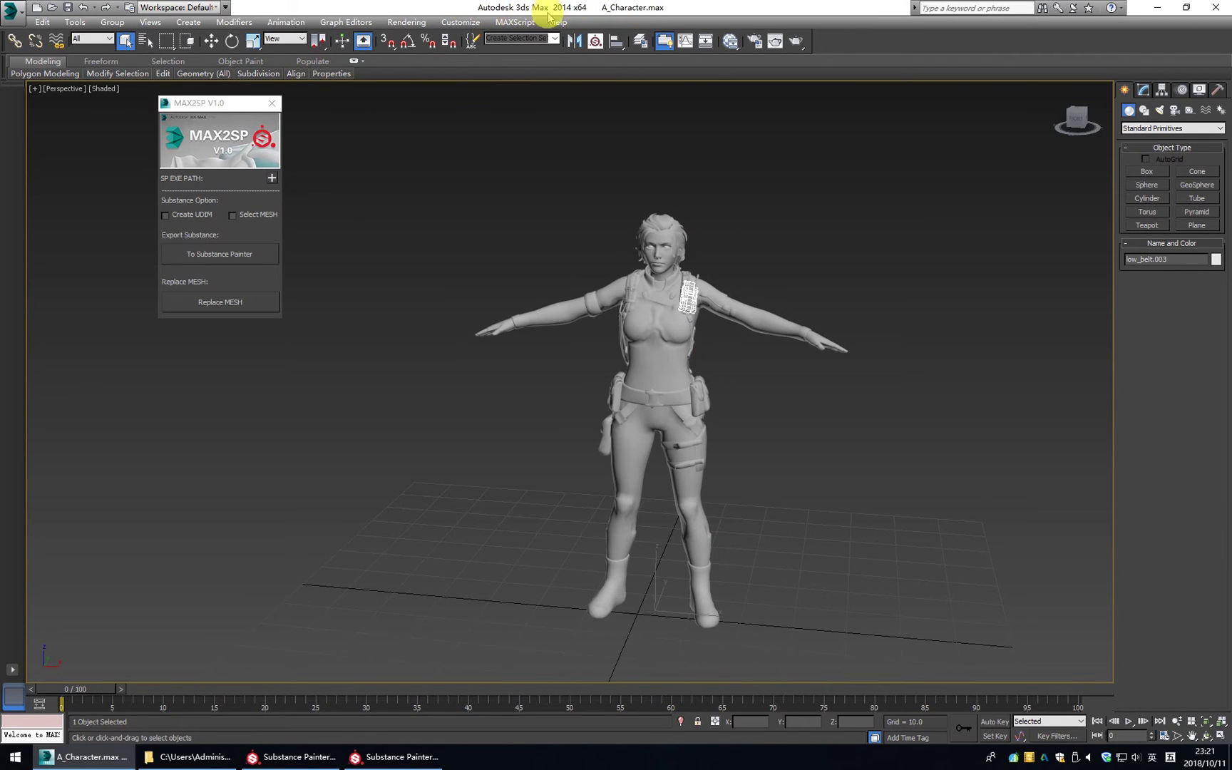
- Apply the Aluminium Insulator shelf material to the character's top (Cloth set) in Substance Painter
left_click(397, 757)
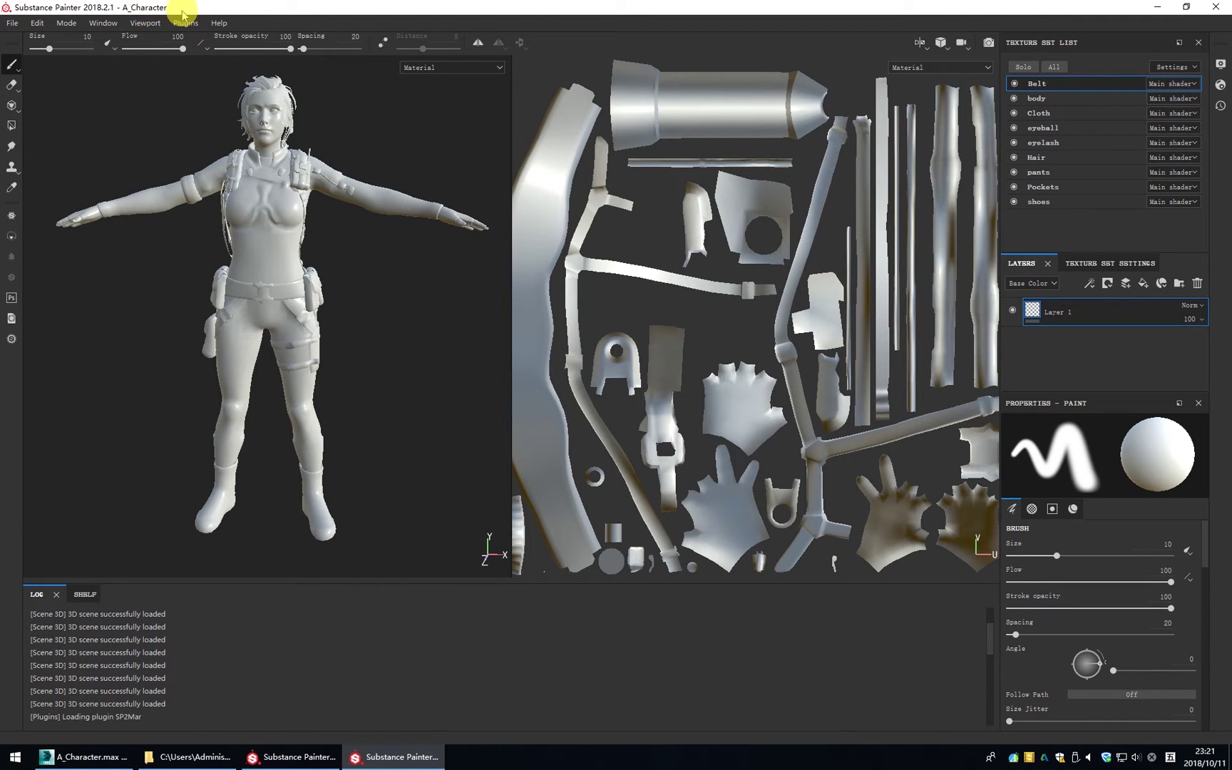
left_click(84, 595)
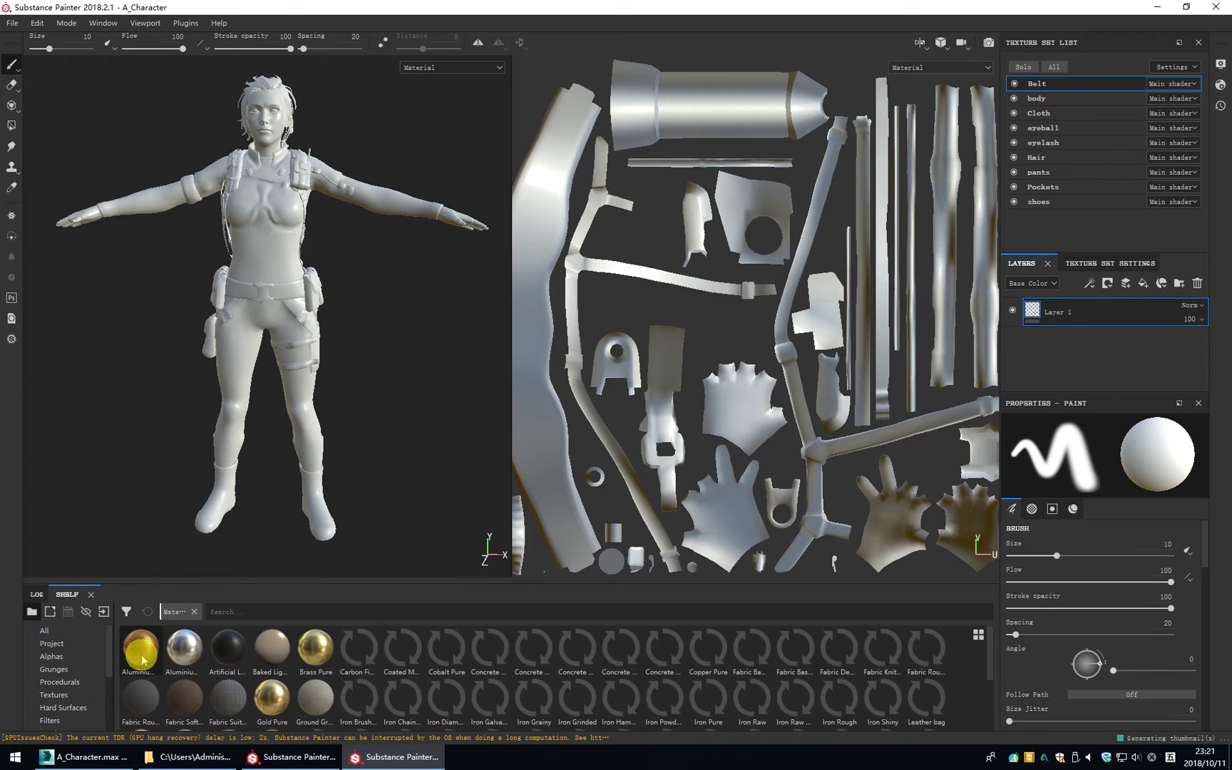
left_click_drag(140, 648, 371, 198)
left_click_drag(426, 294, 363, 241, "alt")
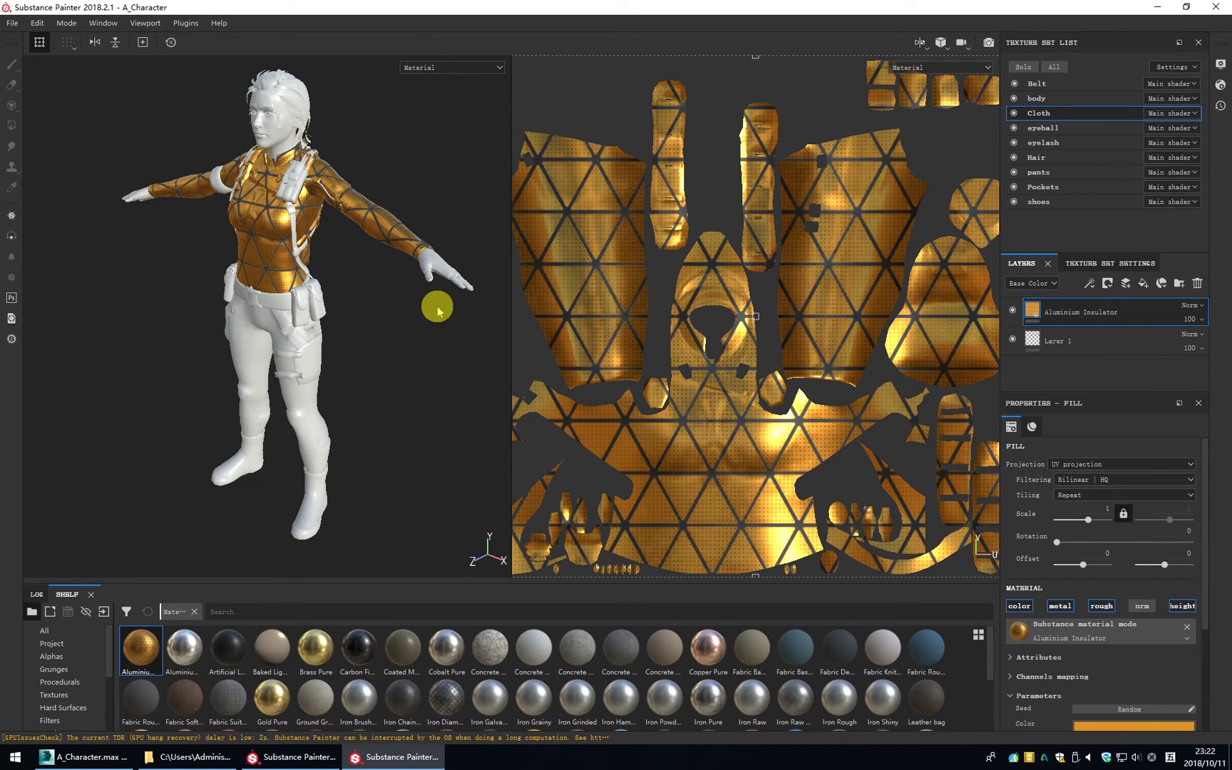
- Convert the torso to an editable mesh and select a few faces on the forearm
left_click(87, 758)
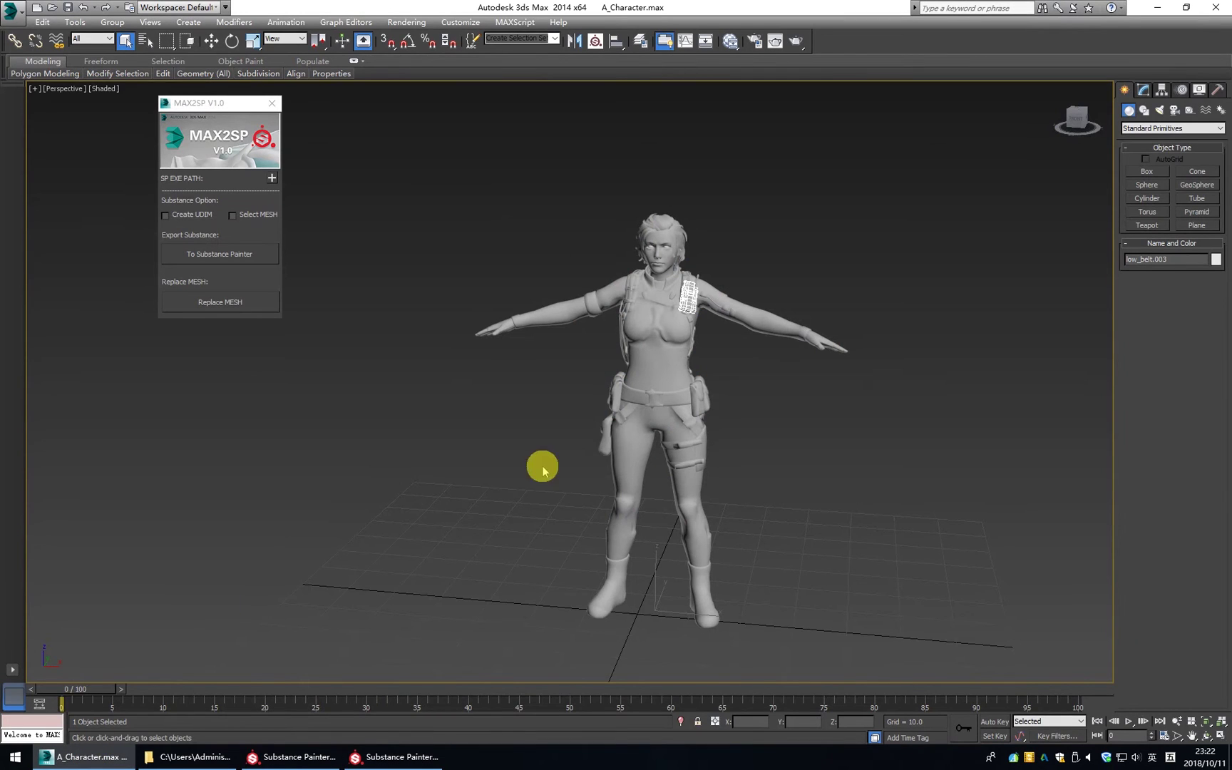
left_click(756, 321)
middle_click_drag(774, 324, 742, 389, "alt")
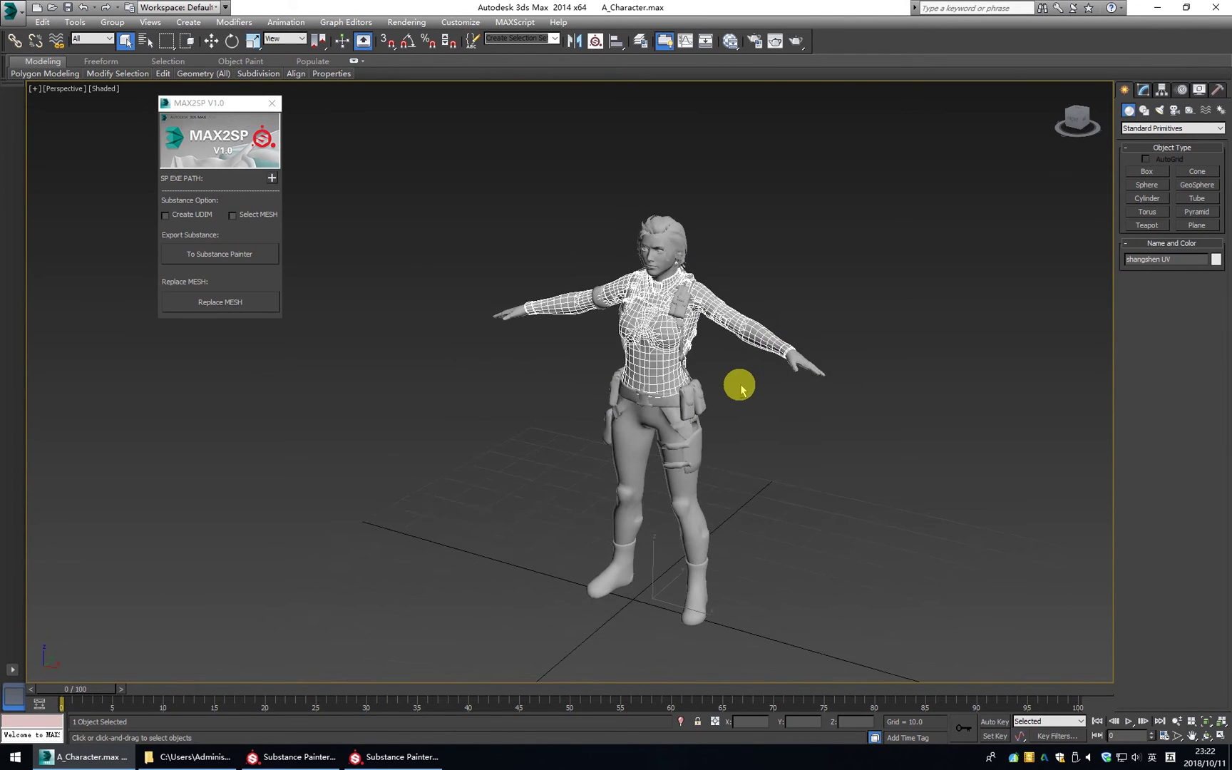
scroll(764, 290, "up", 5)
right_click(799, 297)
left_click(957, 420)
right_click(768, 191)
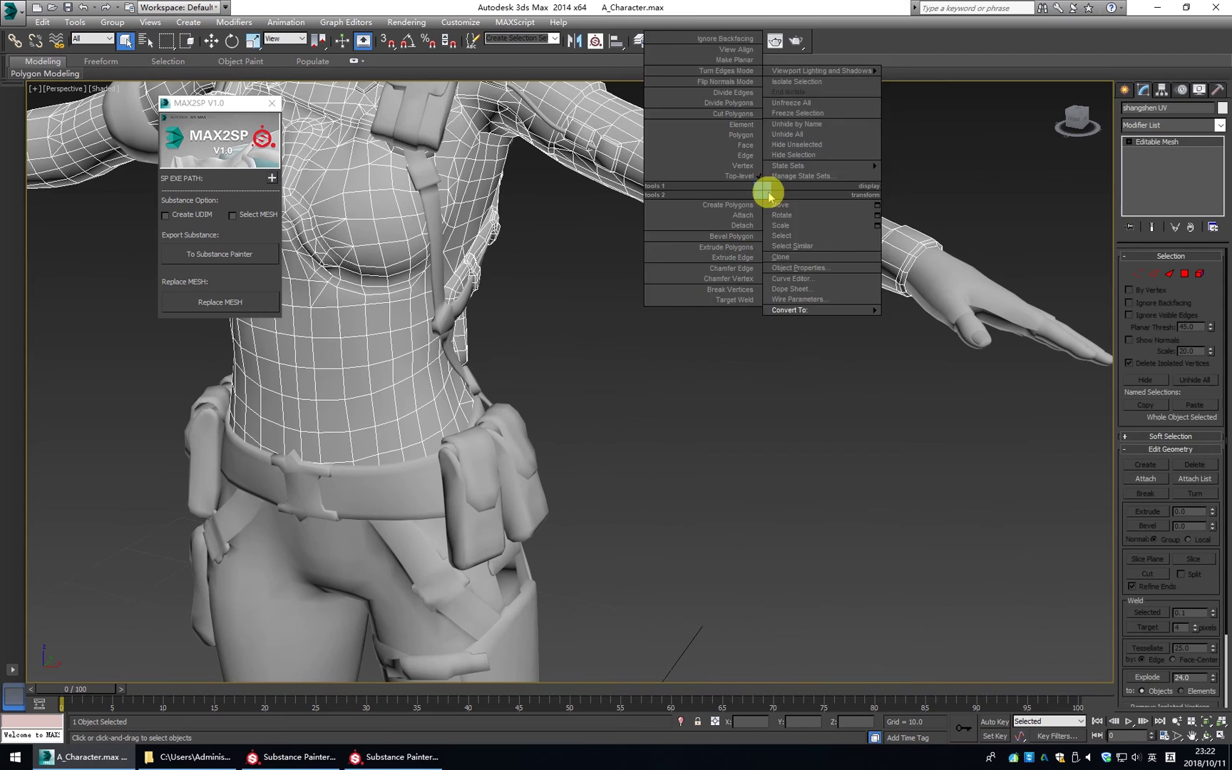
left_click(817, 306)
left_click(771, 209)
left_click_drag(1203, 639, 1202, 541)
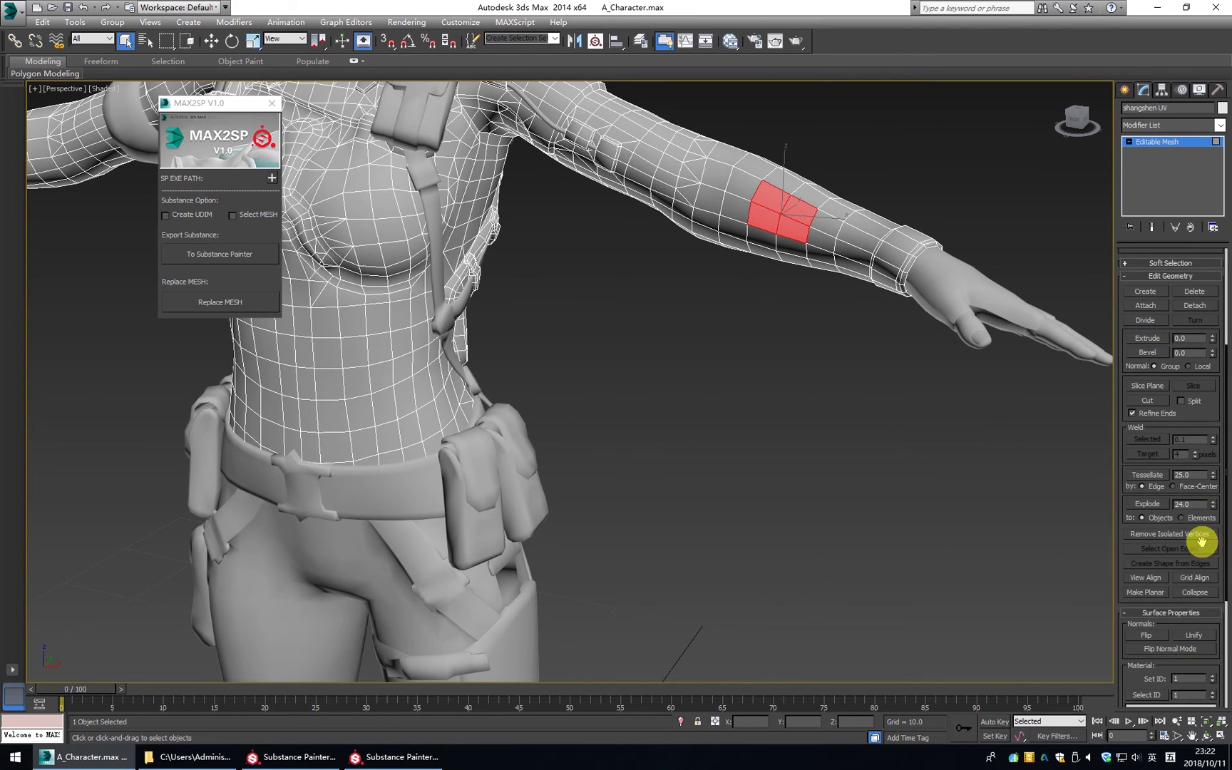
scroll(1156, 359, "up", 1)
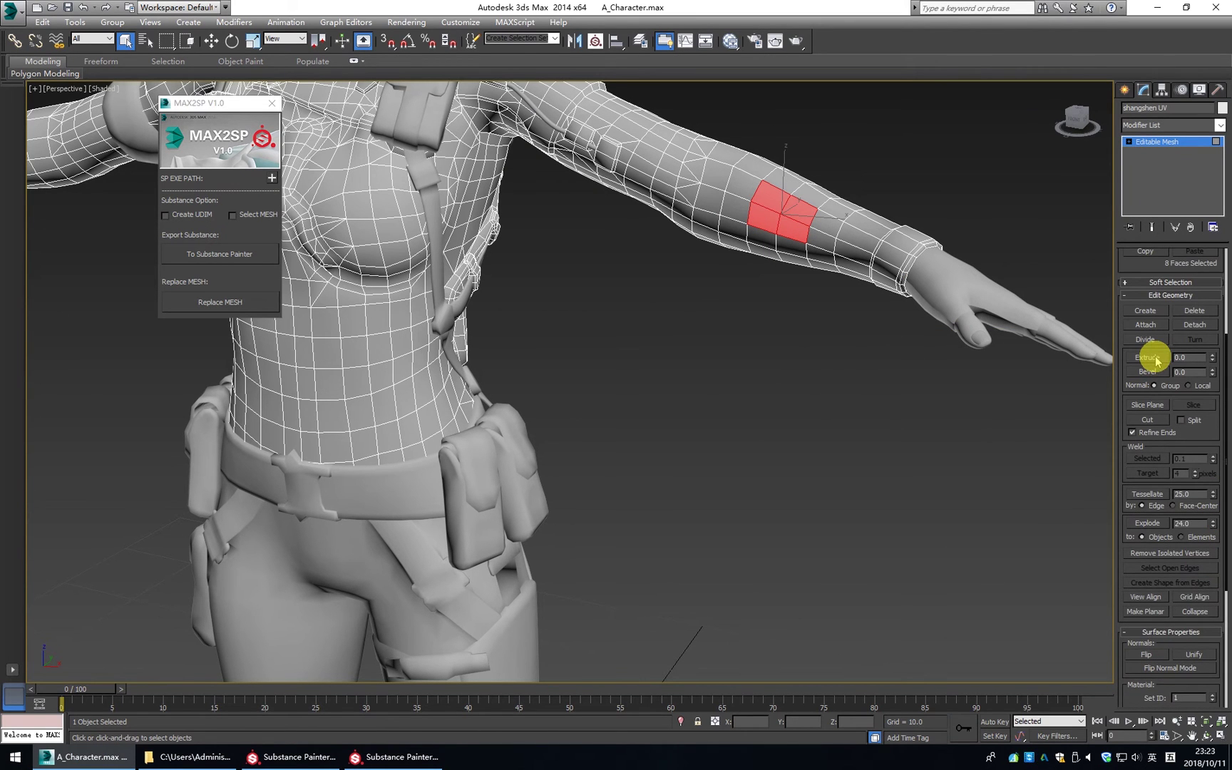
- Extrude the forearm faces into a block and Replace MESH to push the modified character to Substance Painter
left_click_drag(1212, 354, 1213, 311)
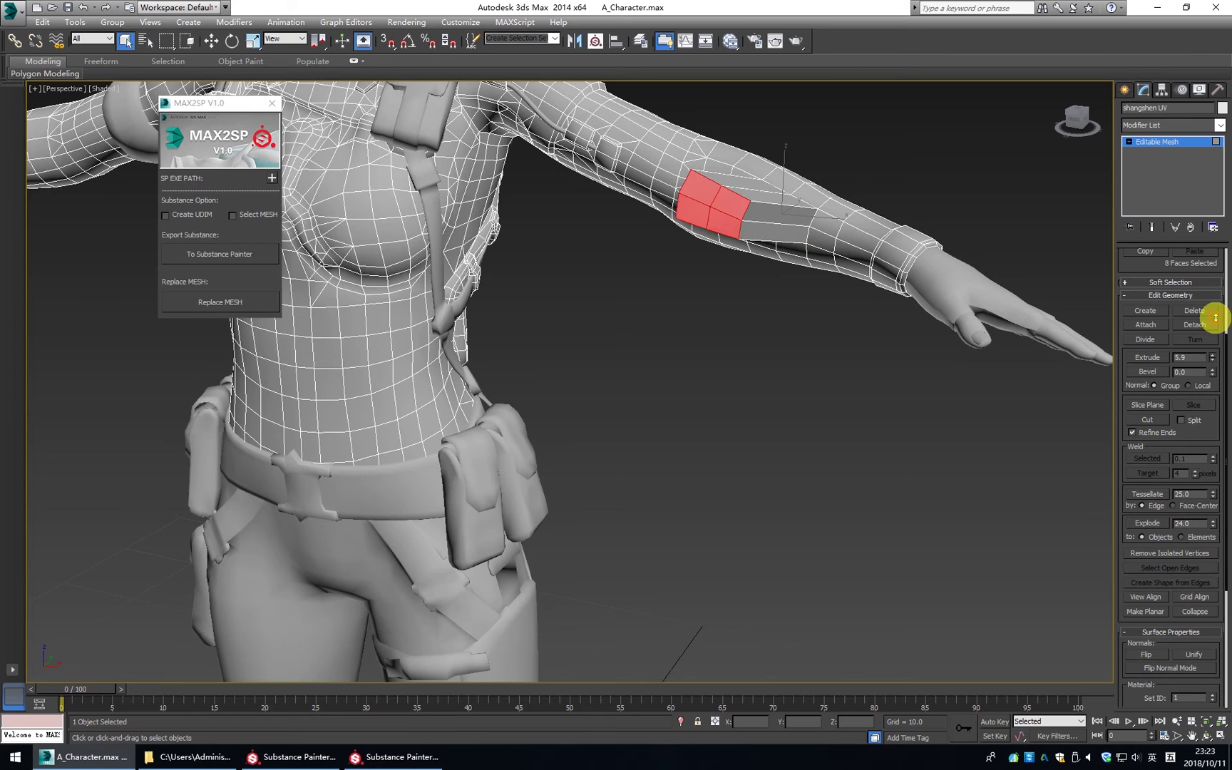
left_click(828, 347)
key("z")
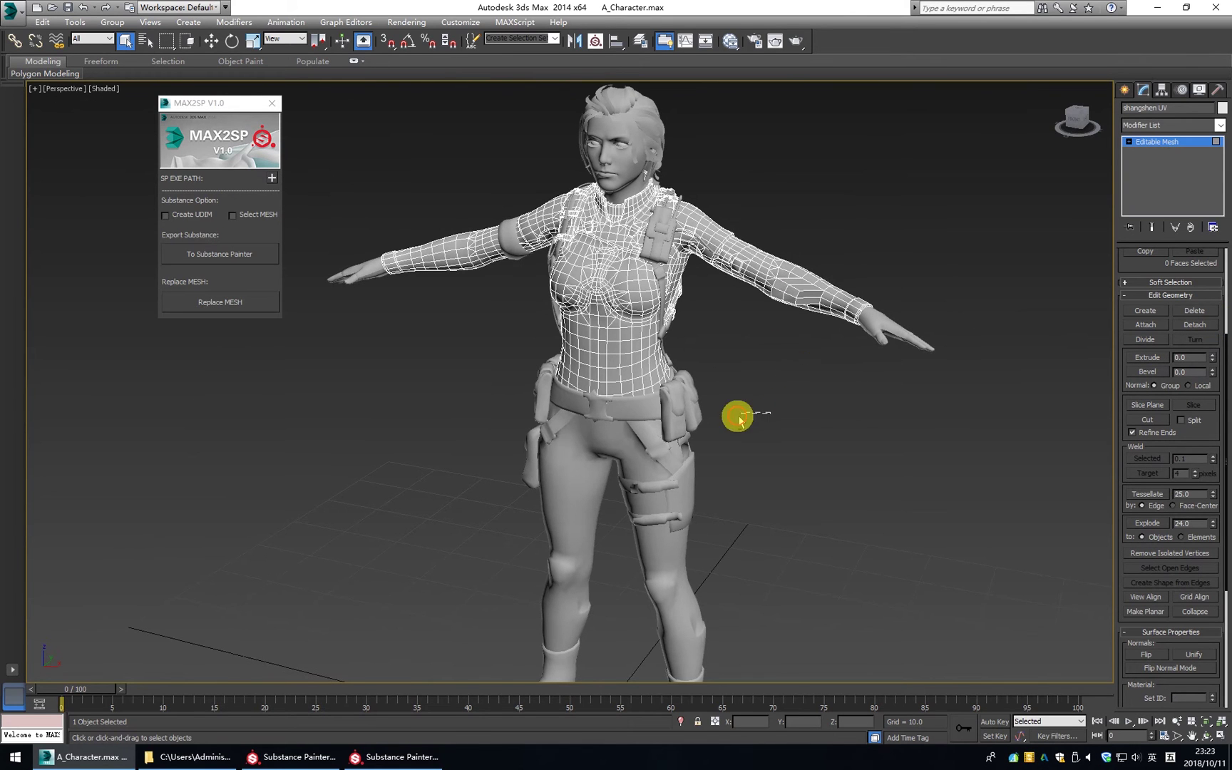
middle_click_drag(819, 390, 800, 404, "alt")
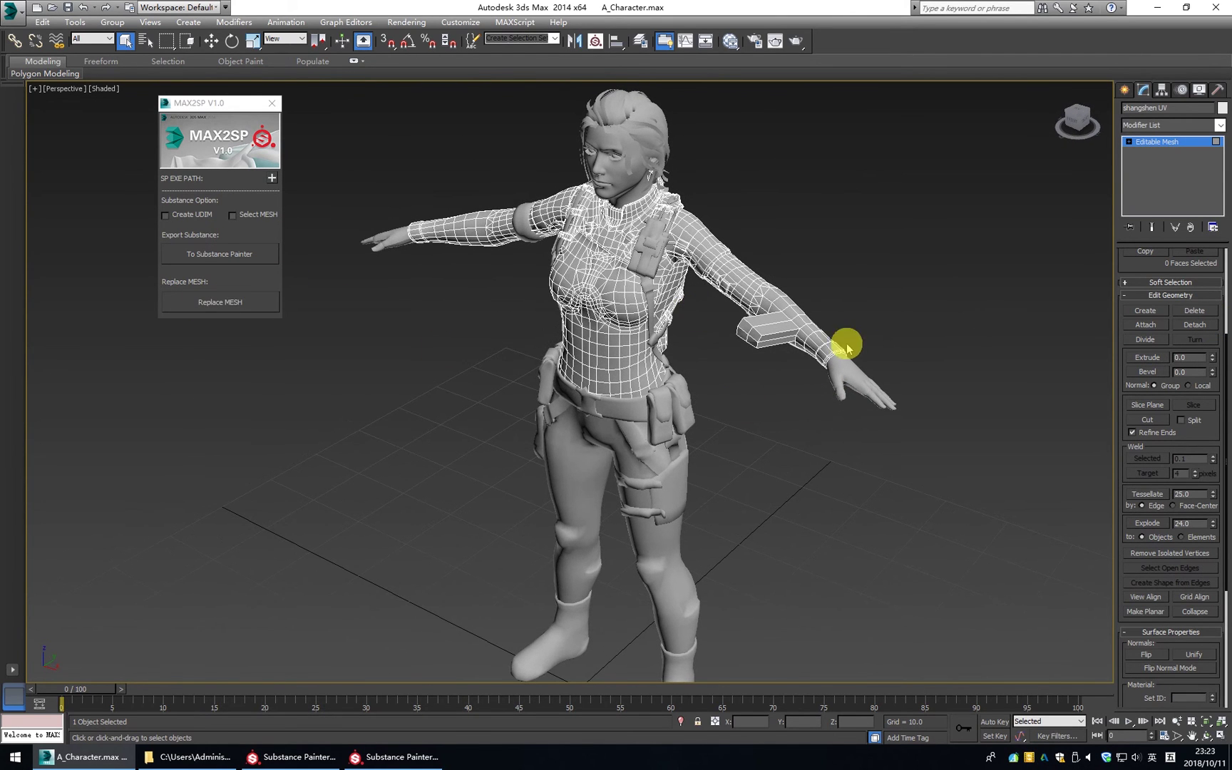
left_click(214, 305)
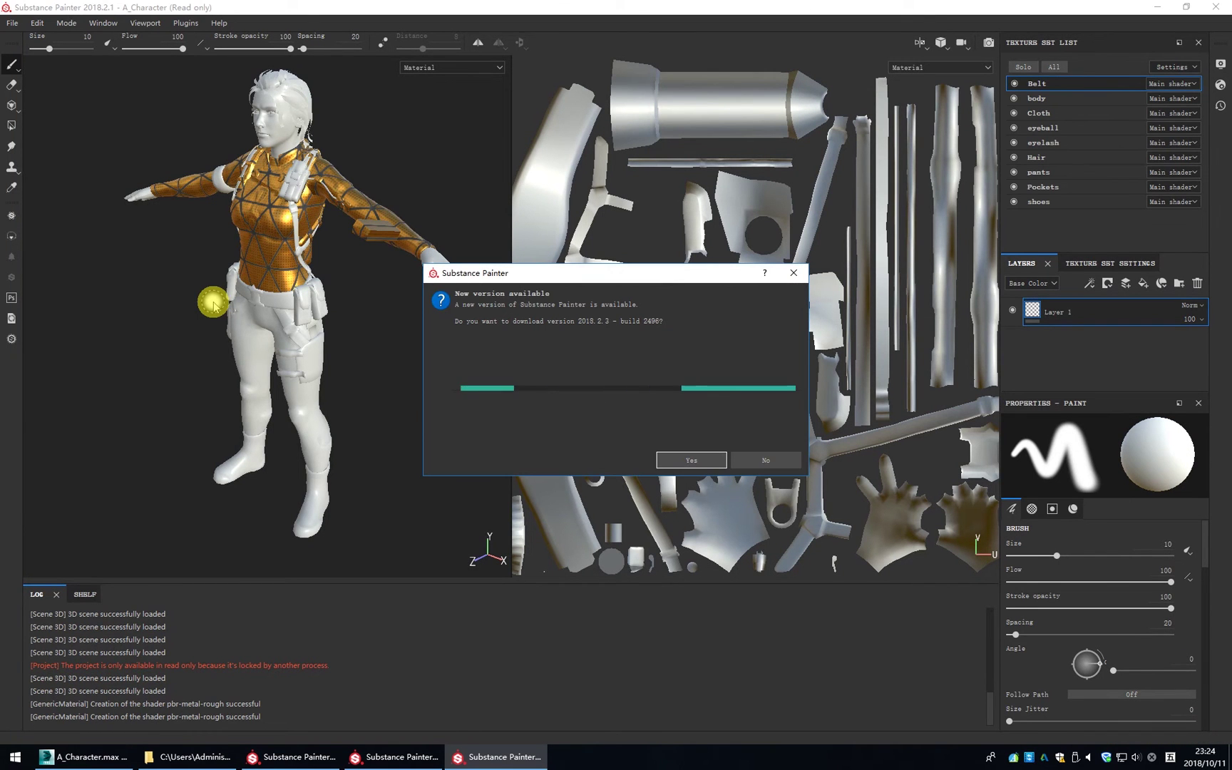
- Dismiss the 'New version available' notice after the project loads
left_click(793, 273)
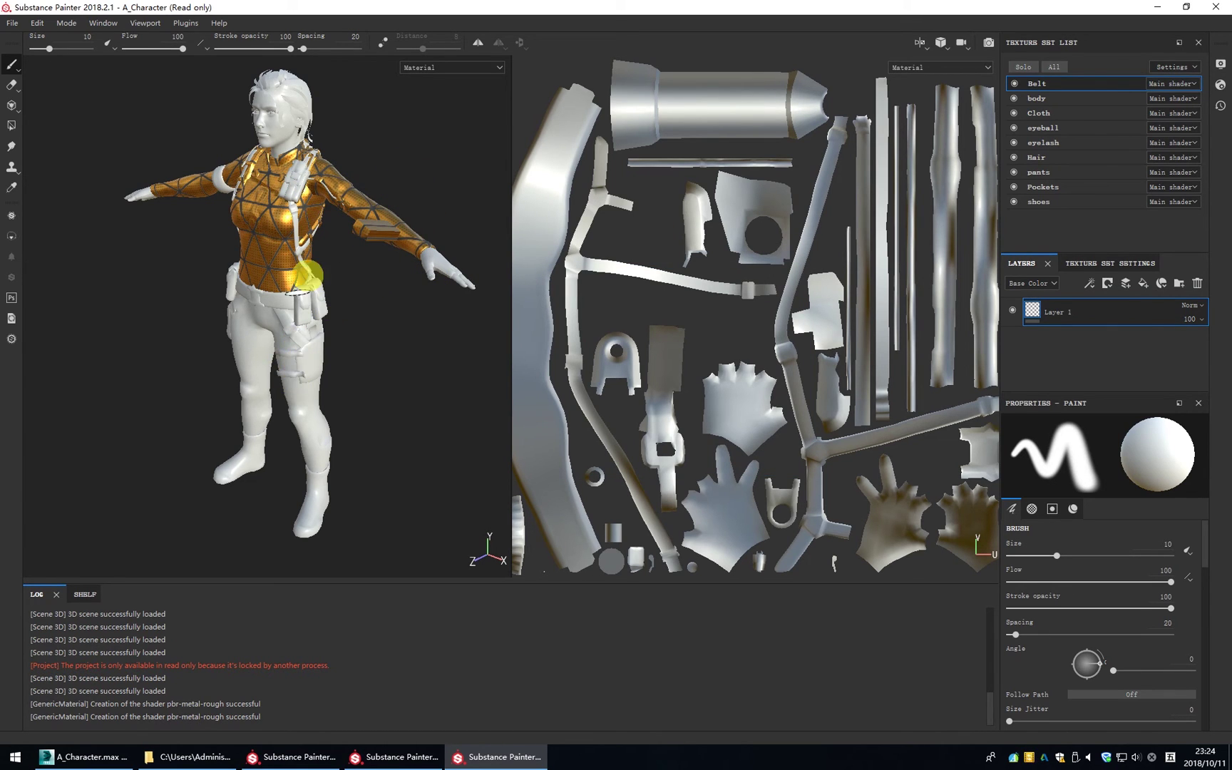
- Export PNG textures for all nine texture sets to A_Character_MAX2SP and acknowledge the finished message
left_click_drag(410, 306, 340, 323, "alt")
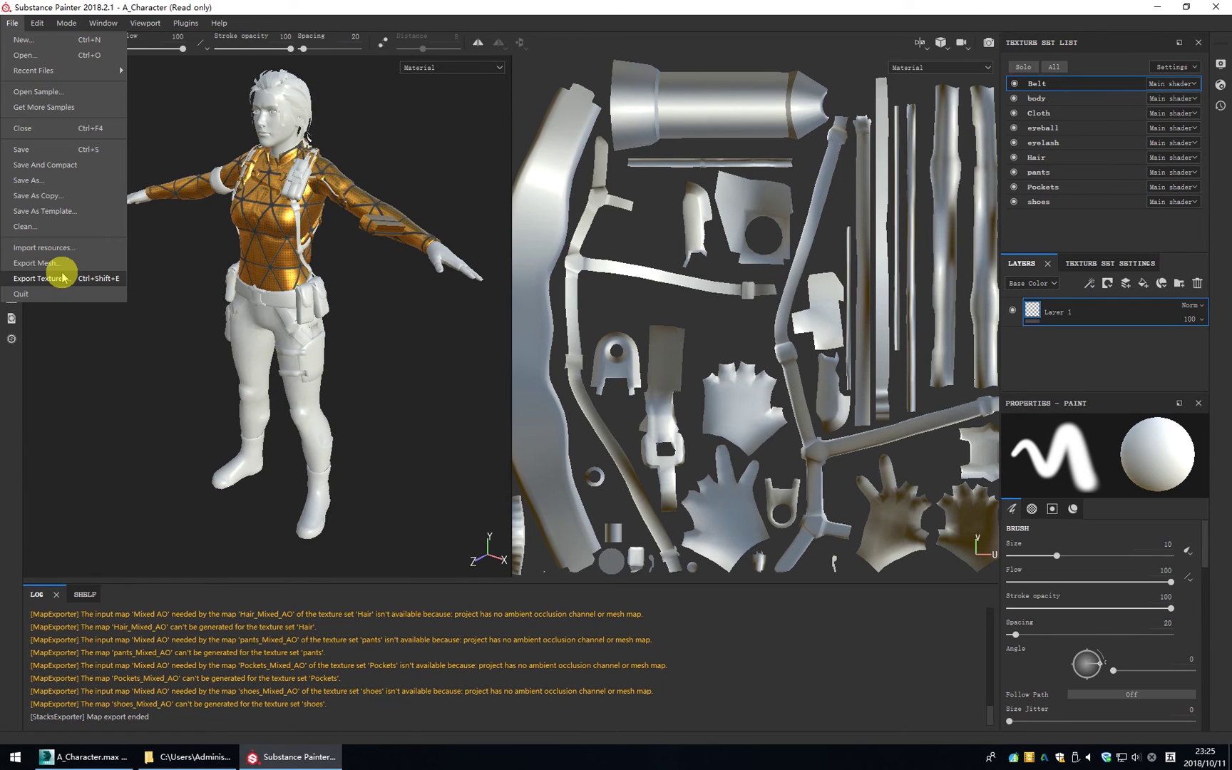
left_click(61, 279)
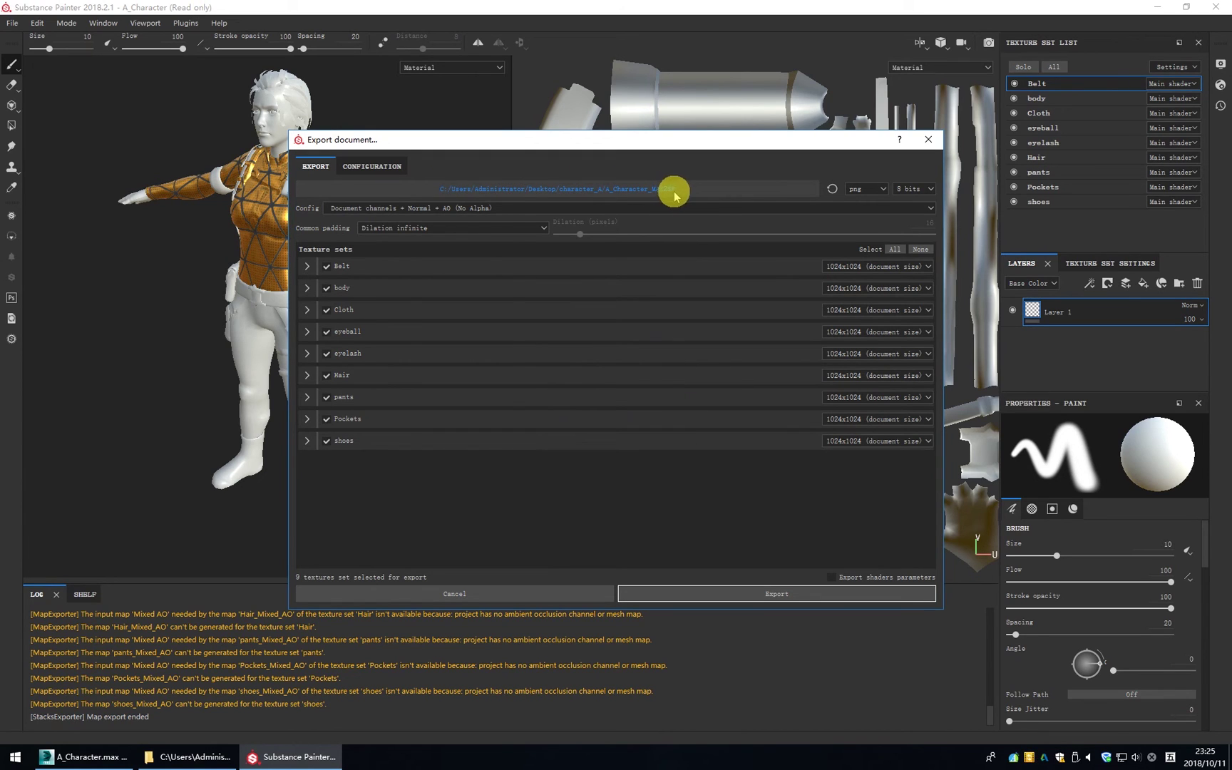
left_click(771, 594)
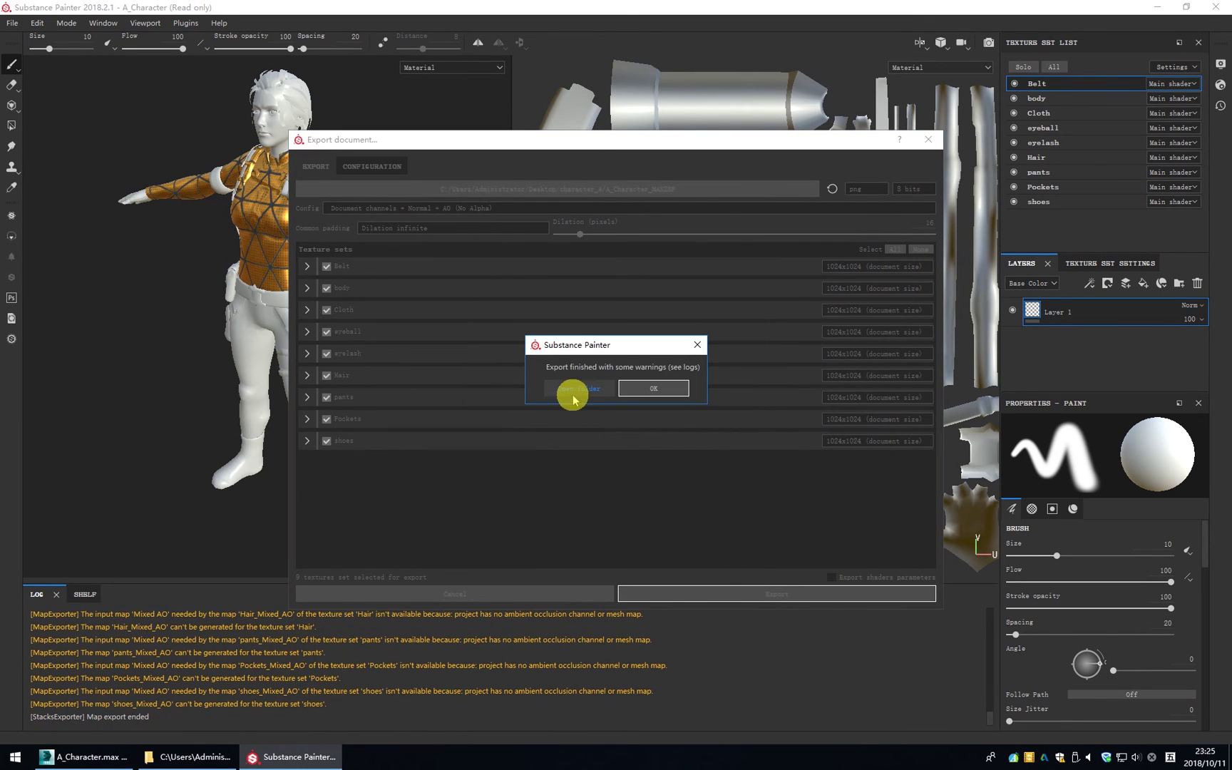
key("Return")
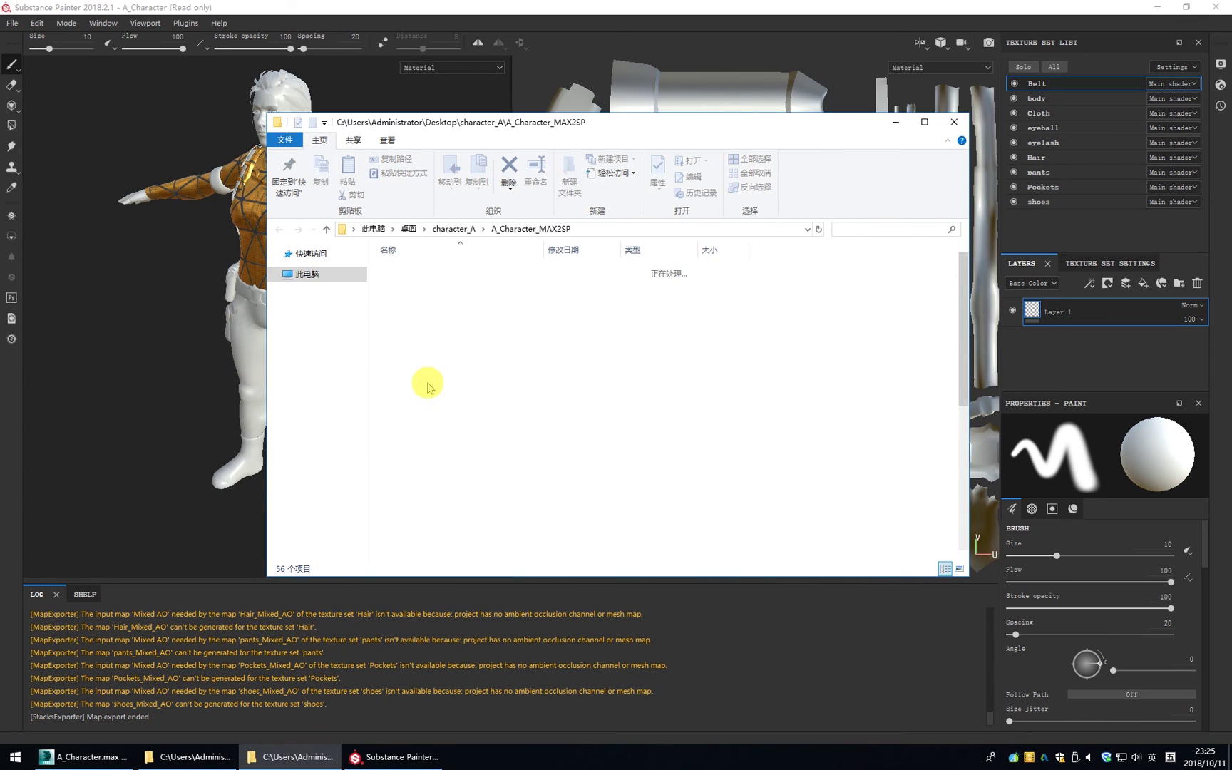
left_click_drag(616, 122, 567, 156)
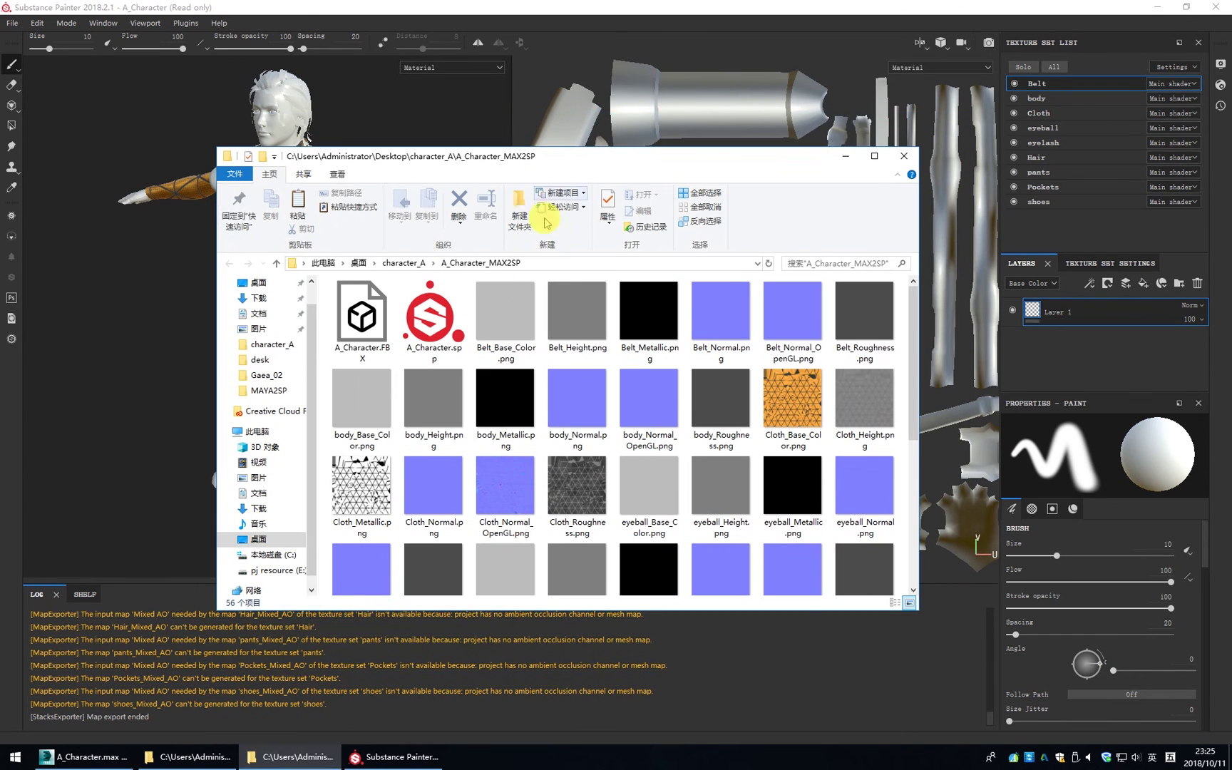
left_click(359, 337)
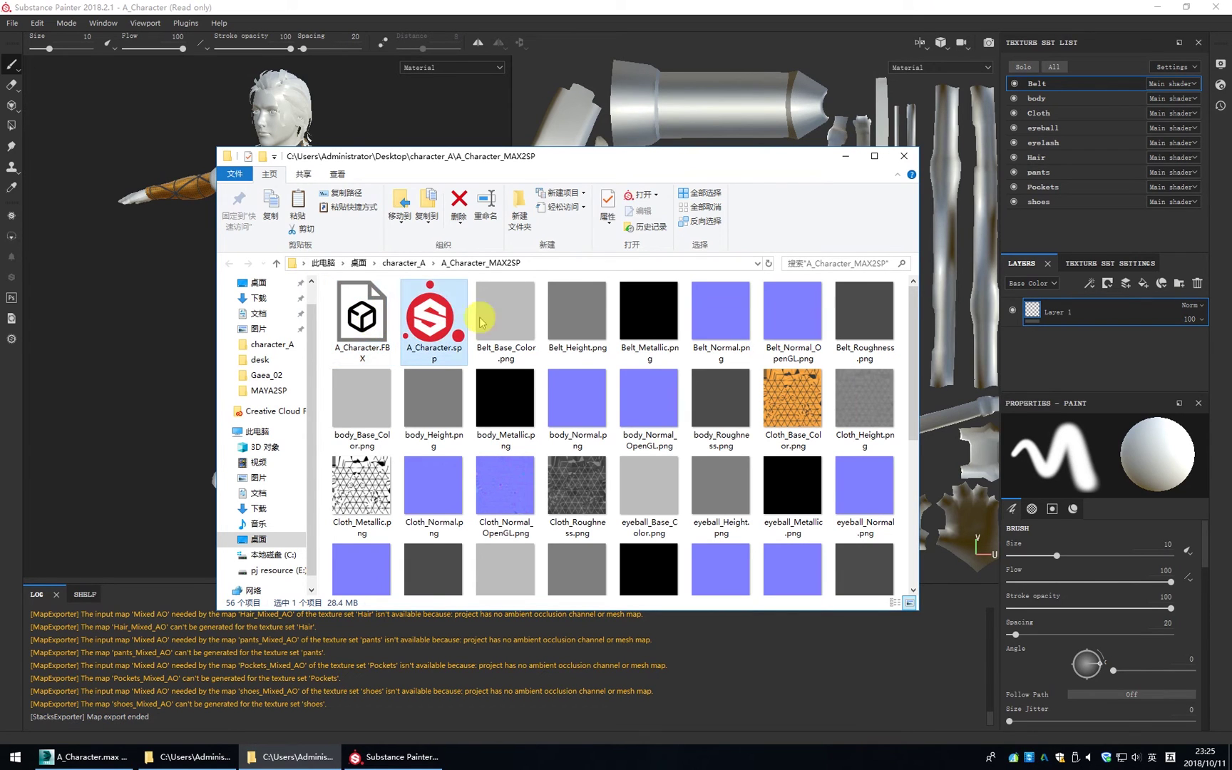
scroll(671, 451, "down", 5)
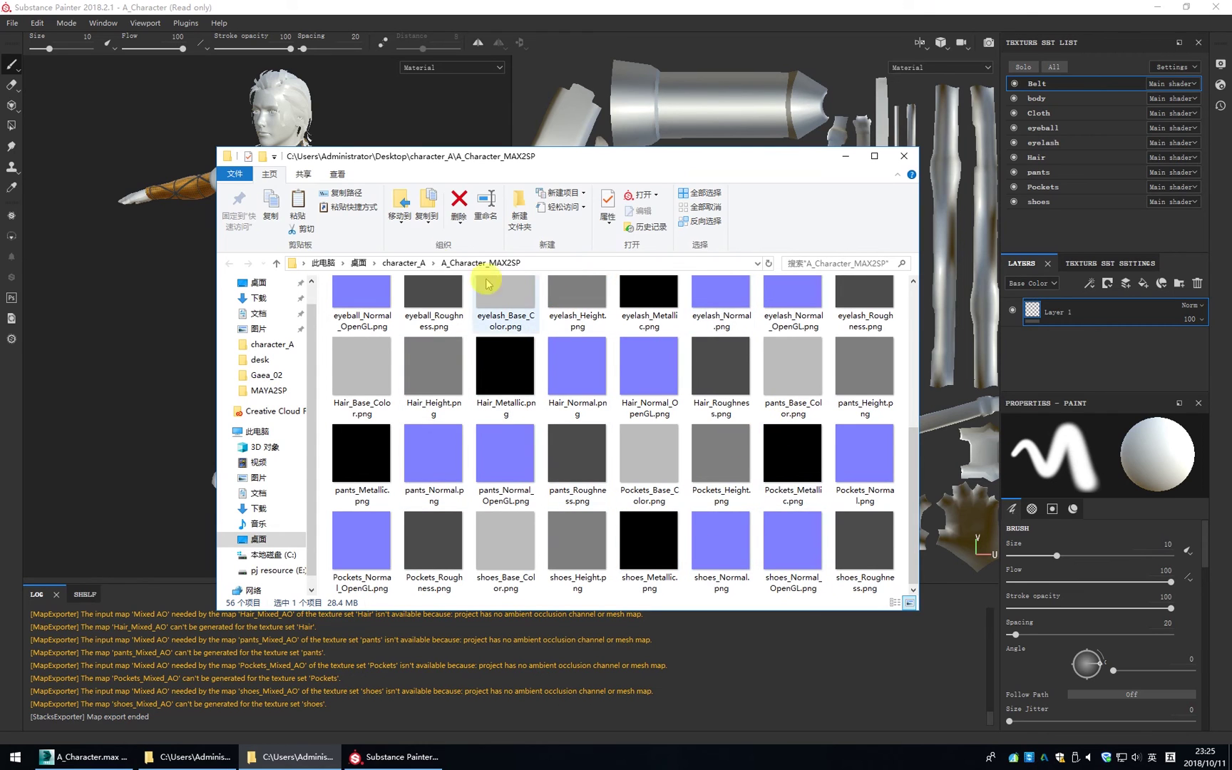
left_click(405, 263)
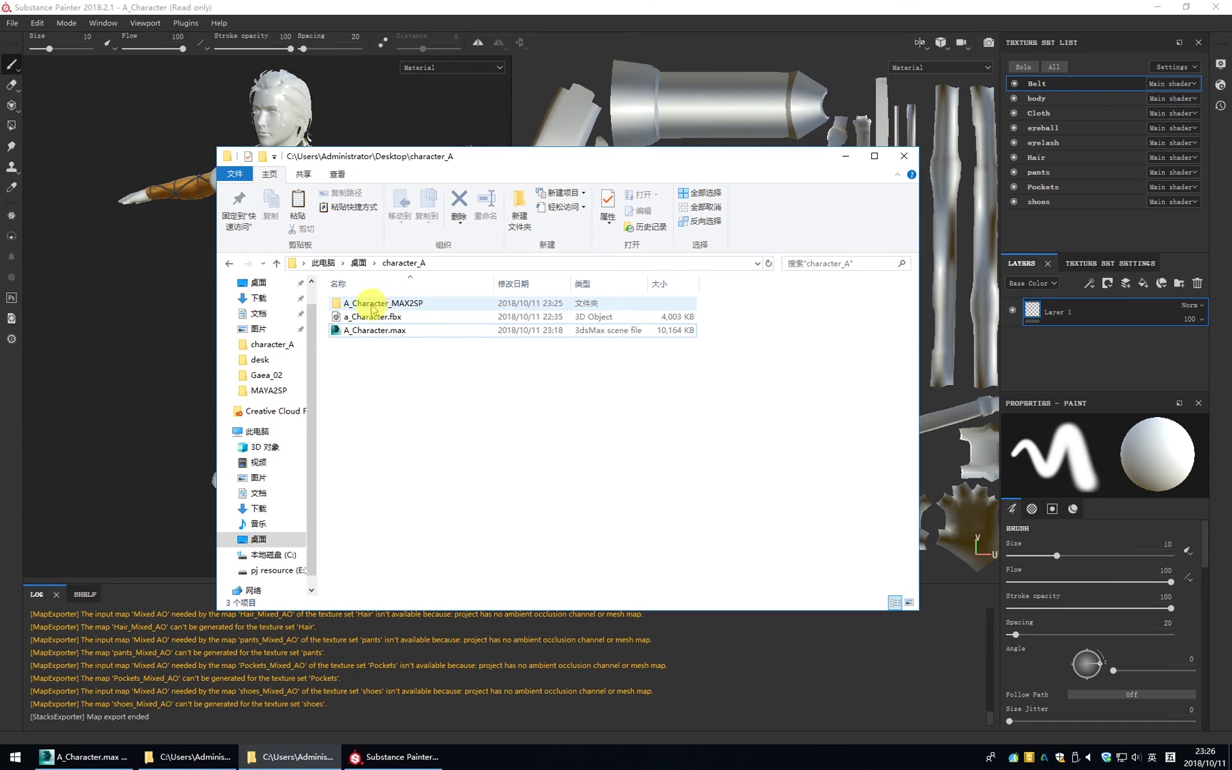
double_click(410, 307)
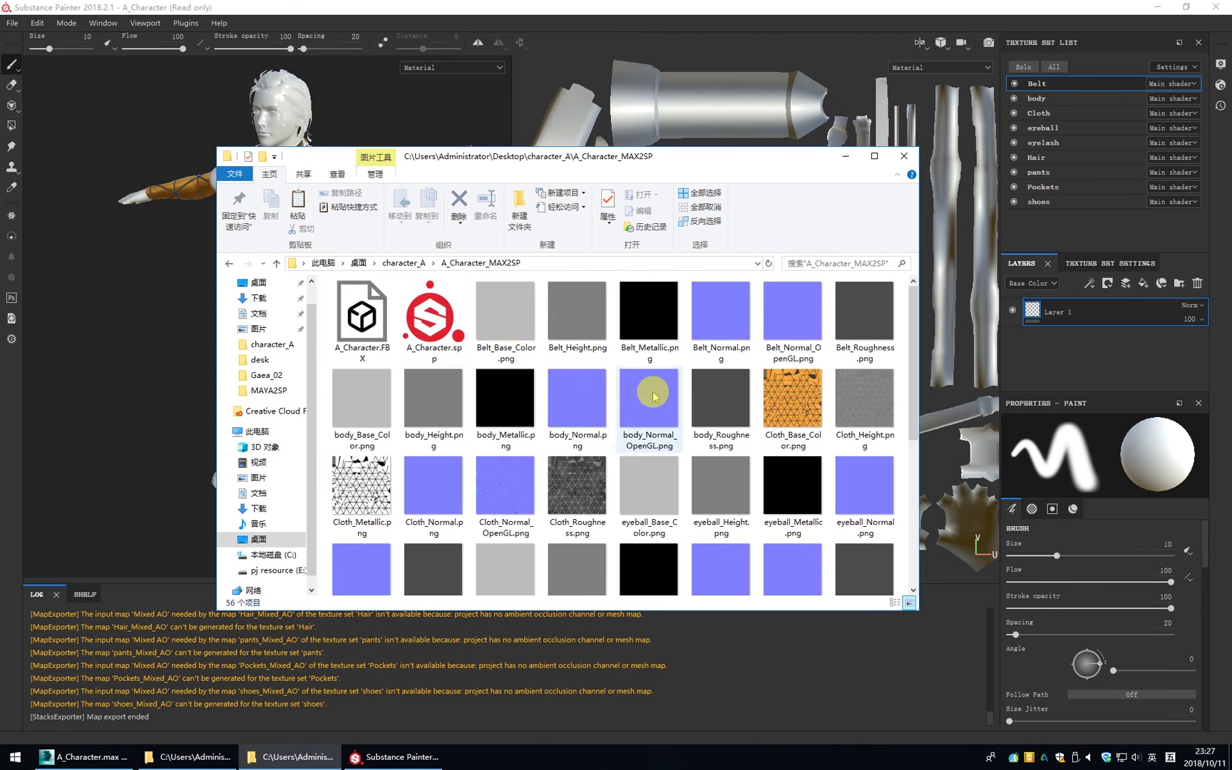
scroll(826, 353, "down", 2)
scroll(826, 352, "down", 3)
scroll(826, 352, "up", 5)
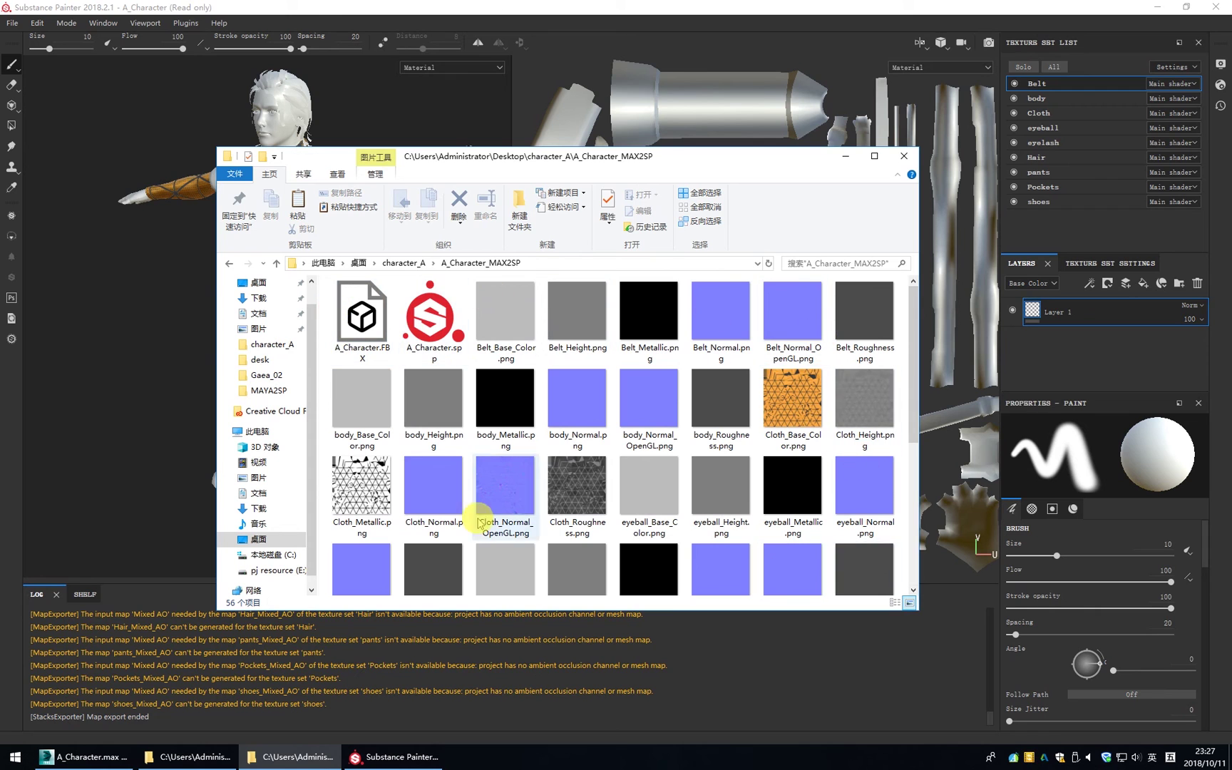
scroll(408, 372, "down", 1)
scroll(724, 370, "down", 1)
scroll(724, 371, "up", 2)
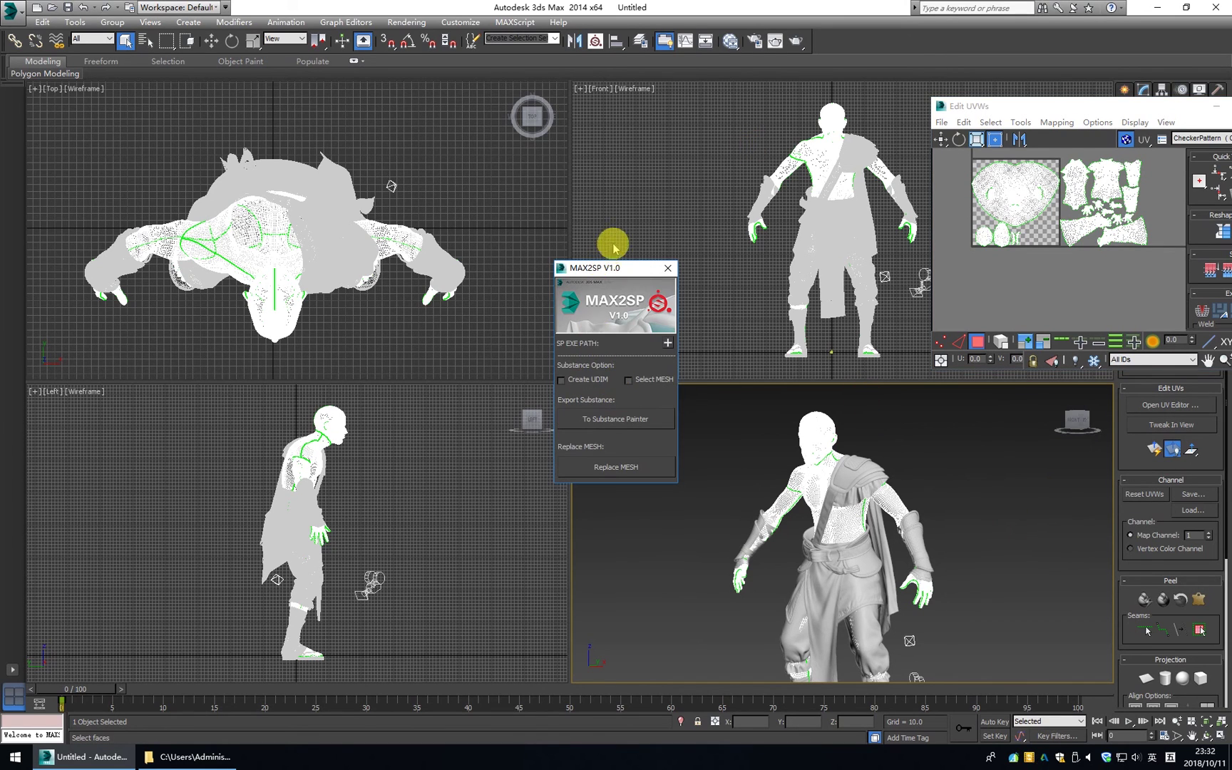
- Attempt the send to Substance Painter, dismiss the MAXScript exception and close the script editor
left_click(609, 424)
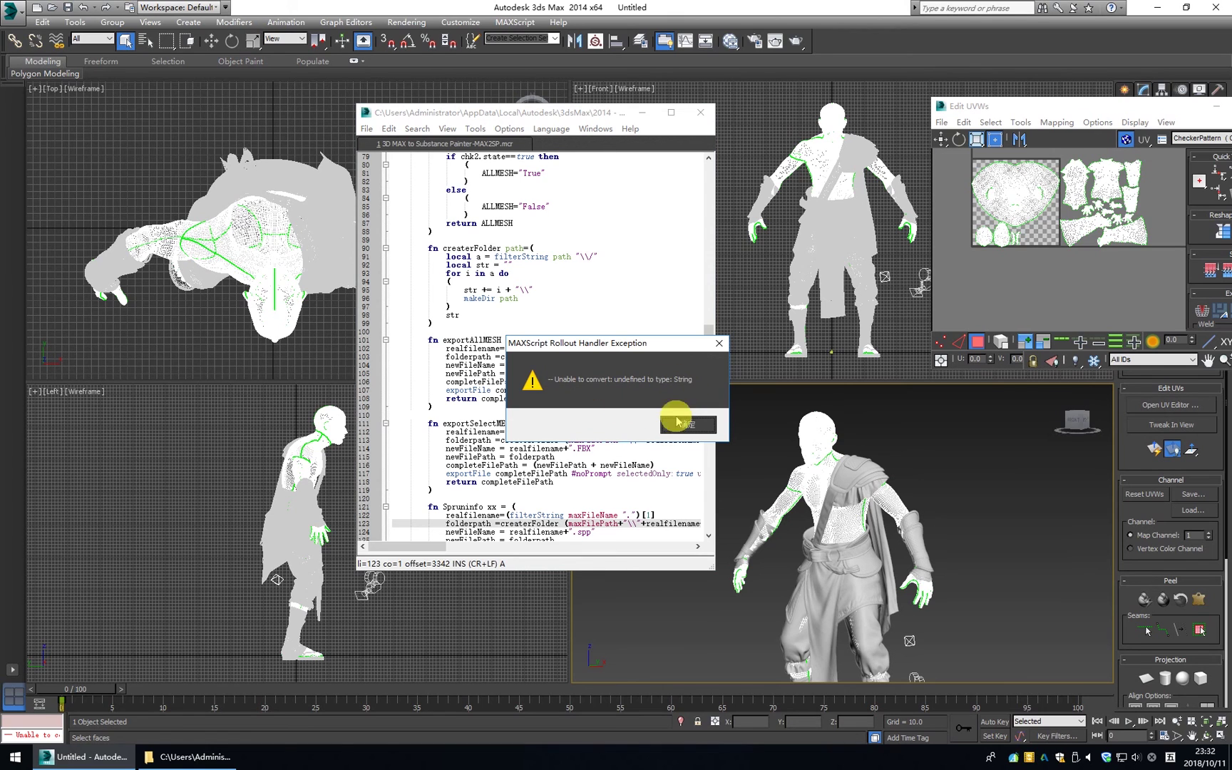
left_click(682, 427)
left_click(700, 112)
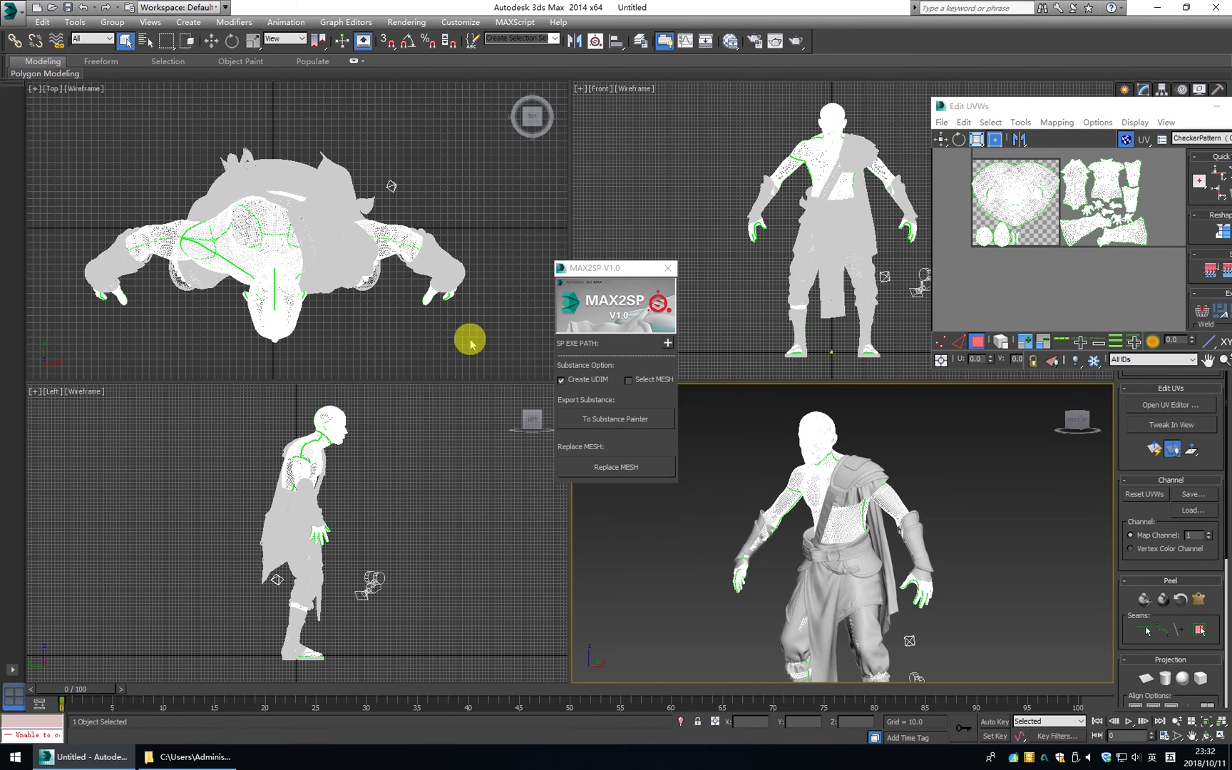
right_click(469, 527)
- Save the untitled scene as character_B.max inside the character_B folder on the Desktop
left_click(12, 8)
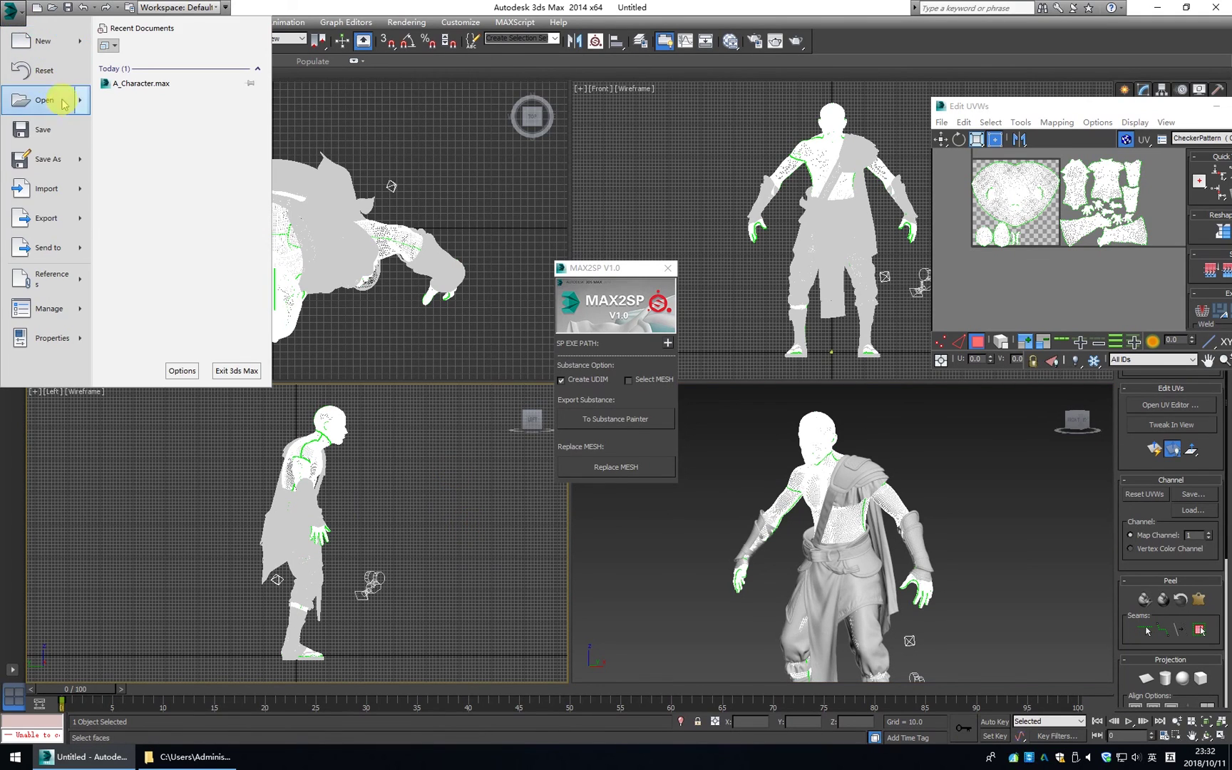
left_click(43, 135)
left_click(515, 333)
scroll(674, 367, "down", 1)
double_click(611, 421)
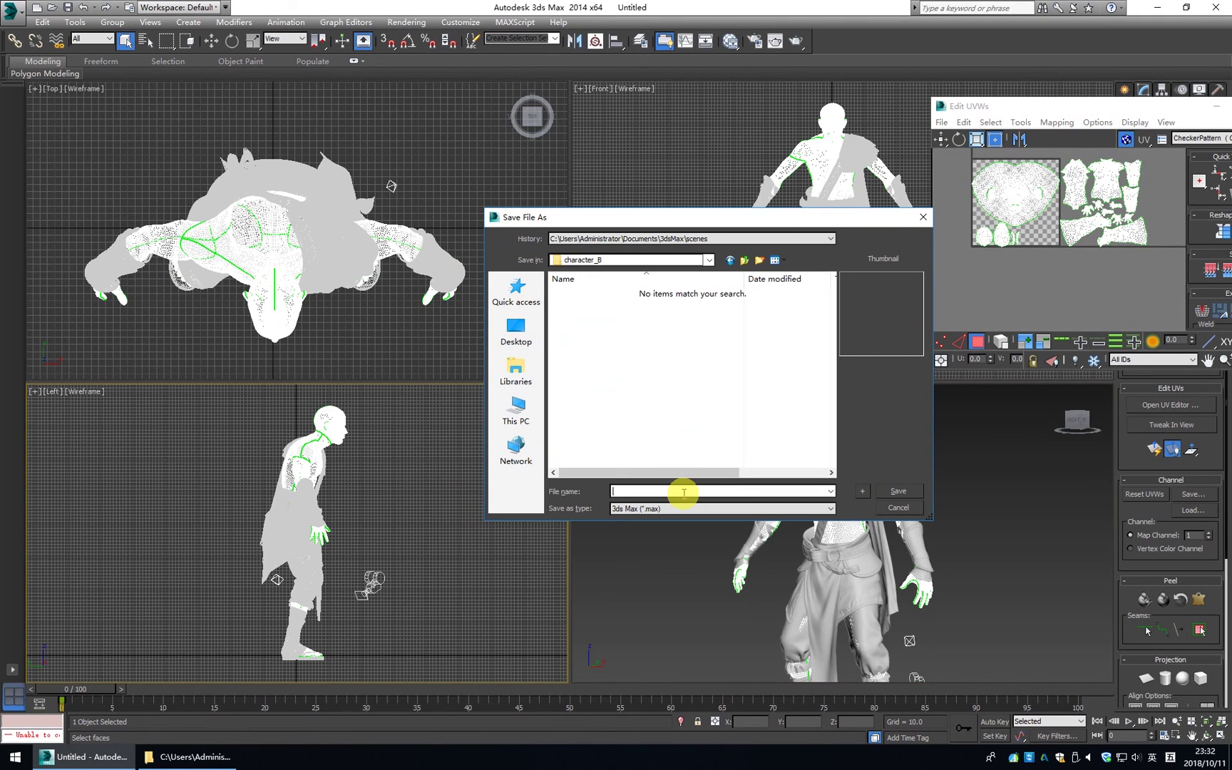
type("ch")
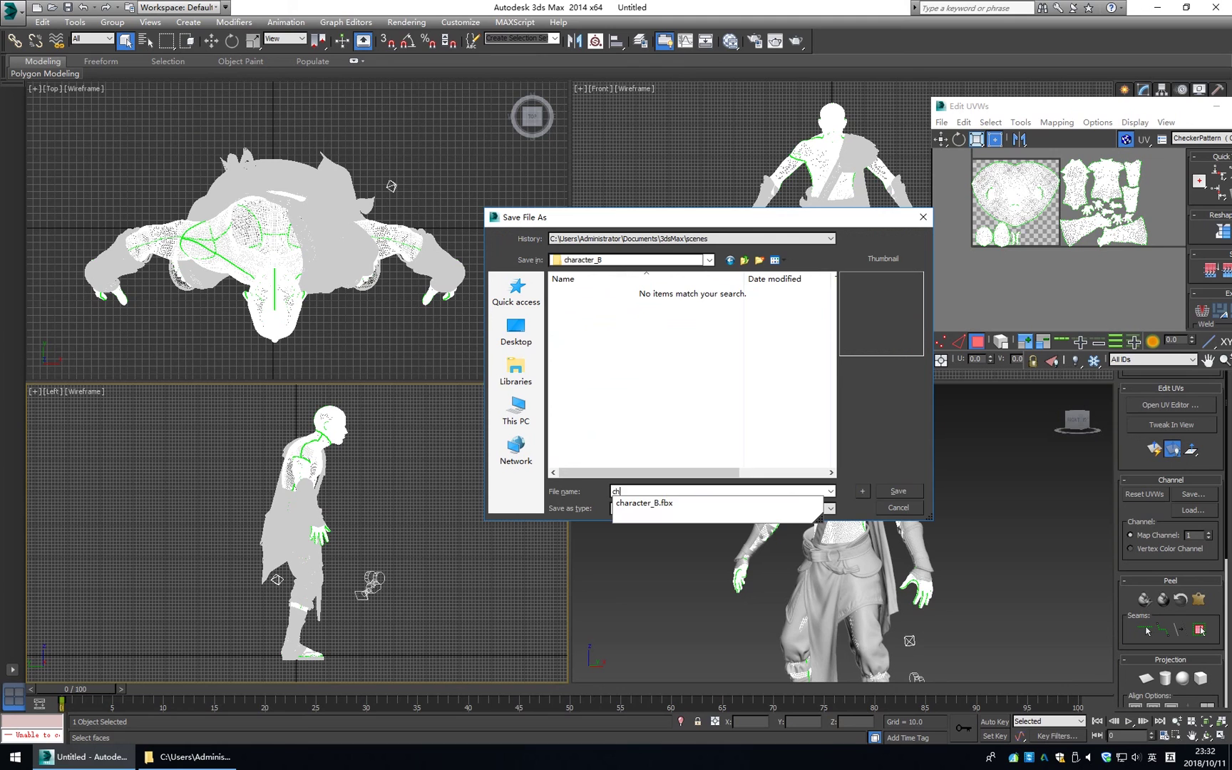
type("aracter_B.fb")
key("Return")
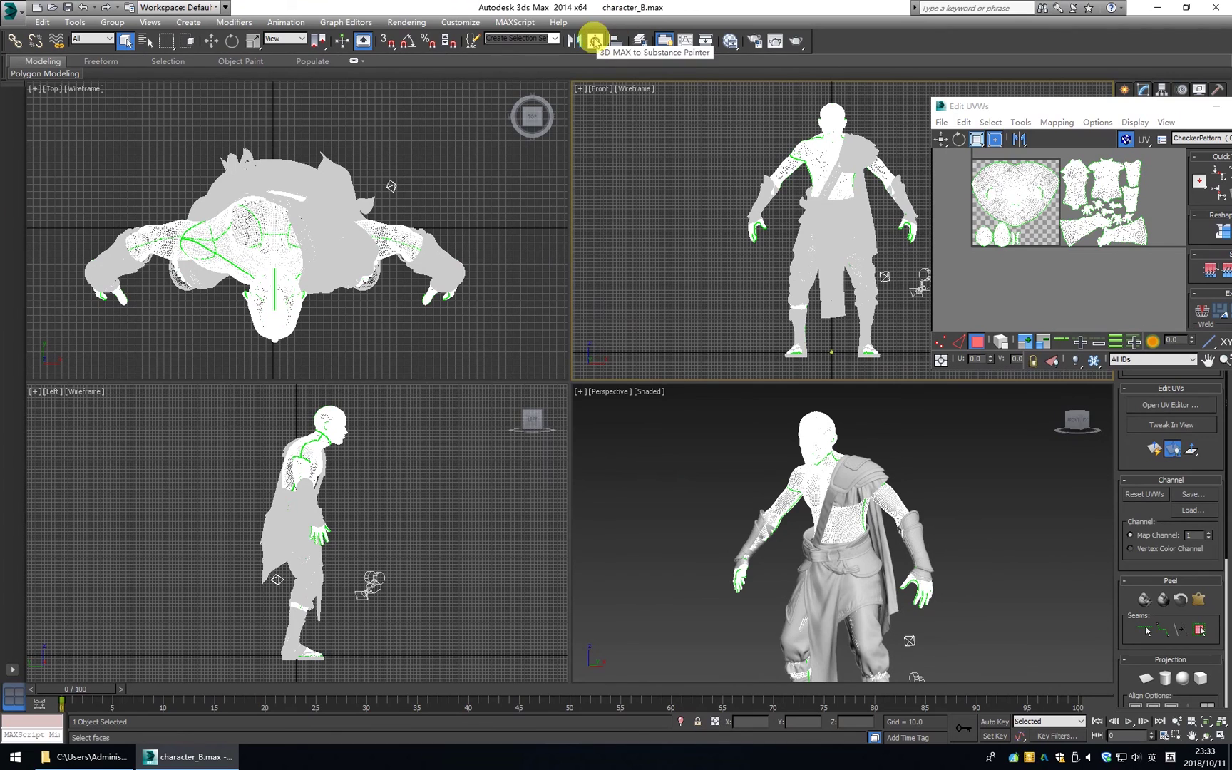
- Send character_B to Substance Painter via MAX2SP with Create UDIM enabled
left_click(597, 40)
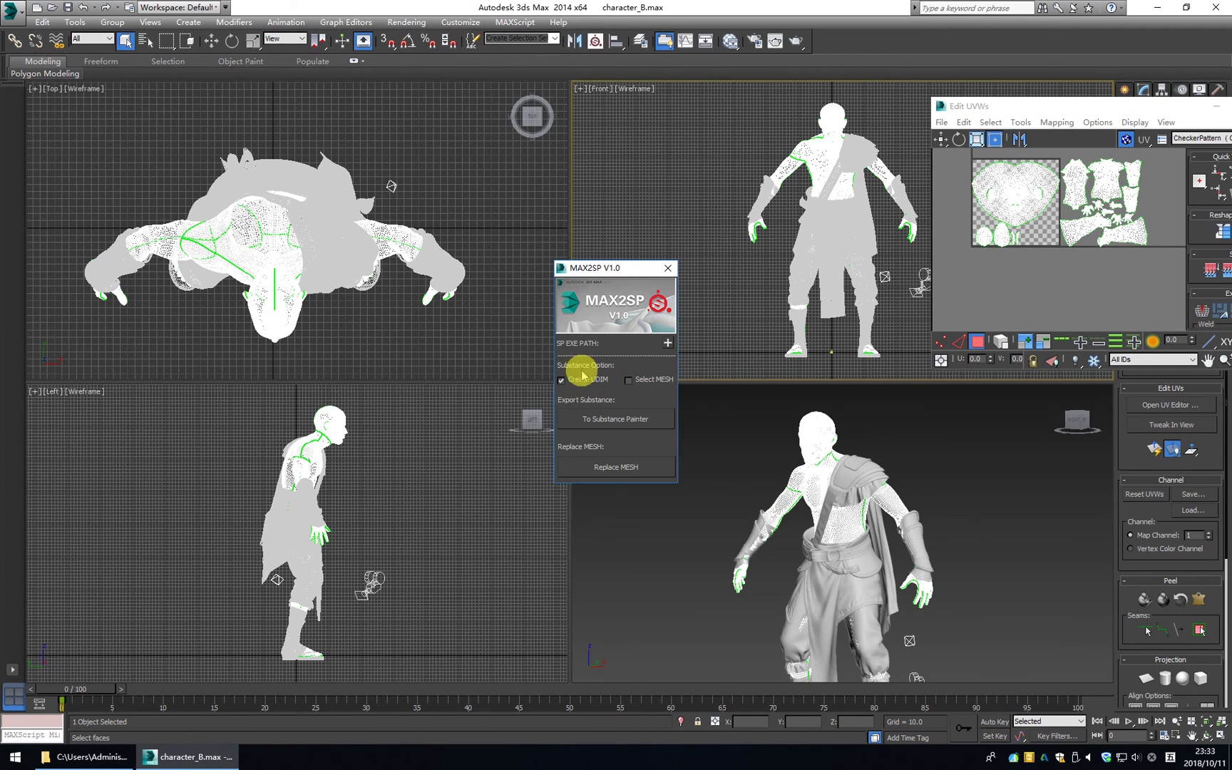
left_click(623, 419)
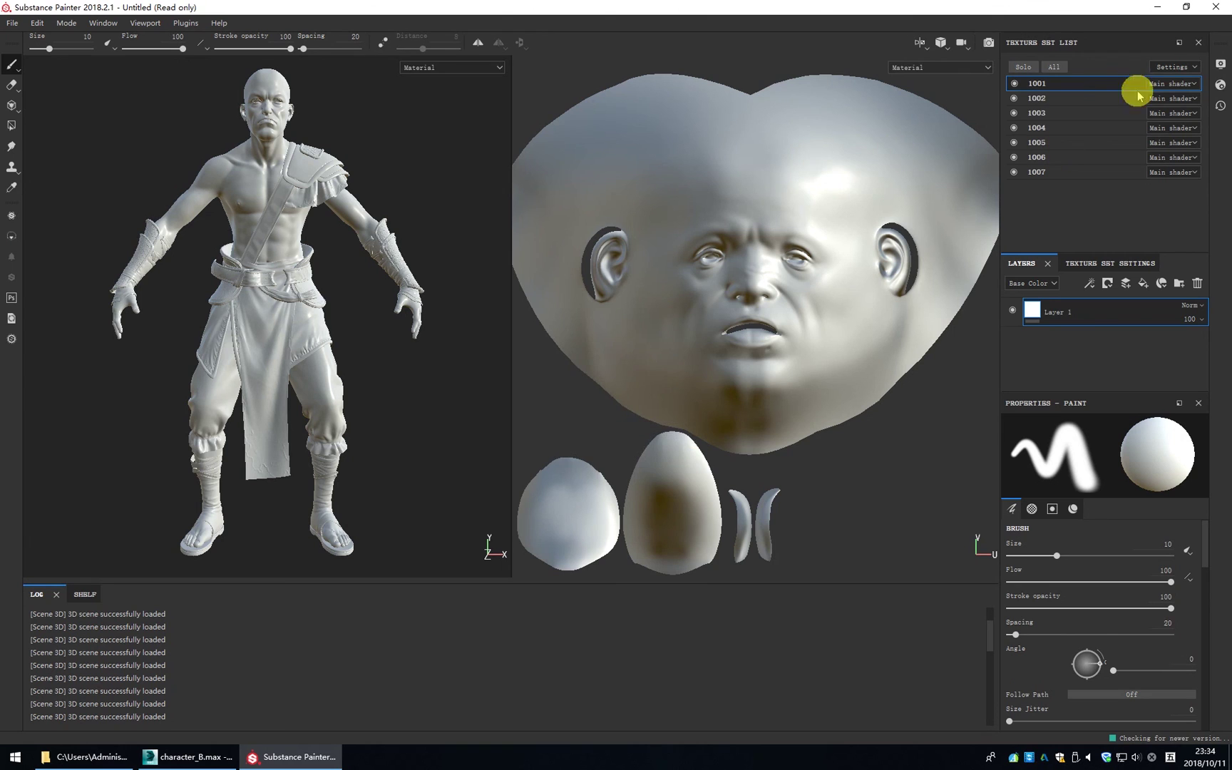
- Dismiss the update notice and orbit the UDIM character to a three-quarter view
left_click(792, 274)
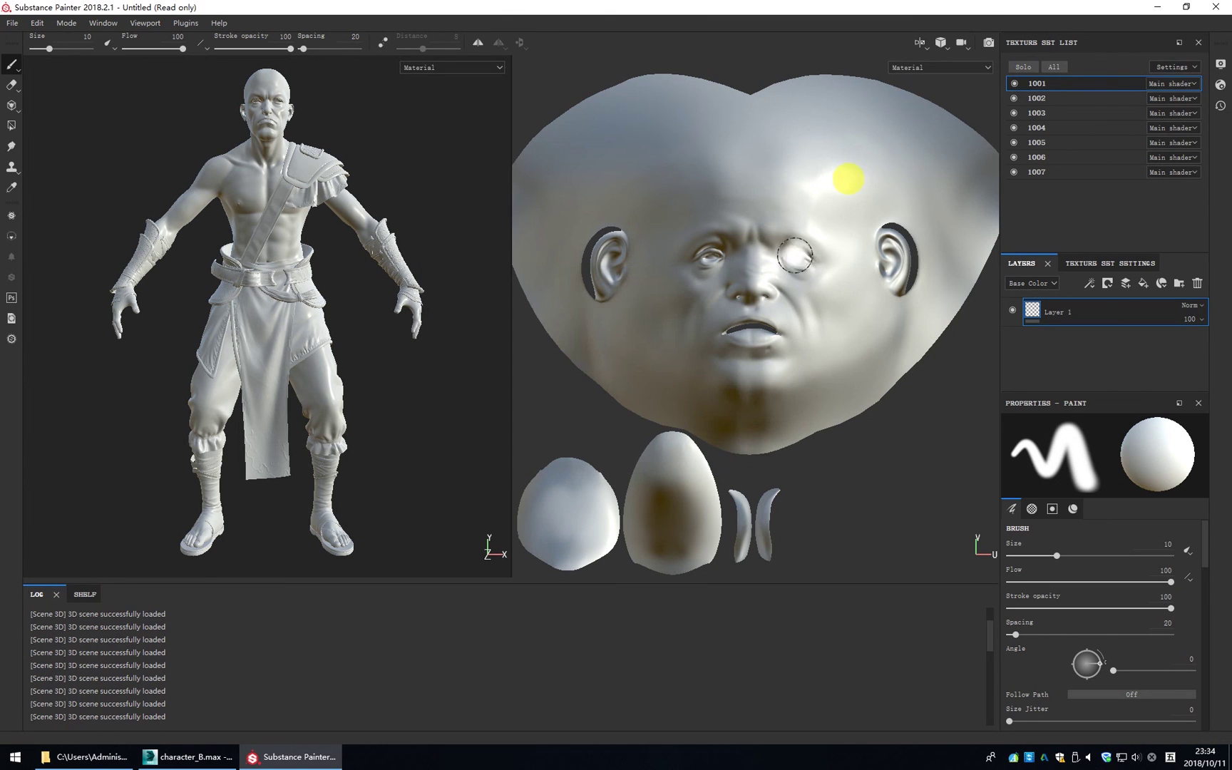
left_click_drag(399, 180, 510, 154, "alt")
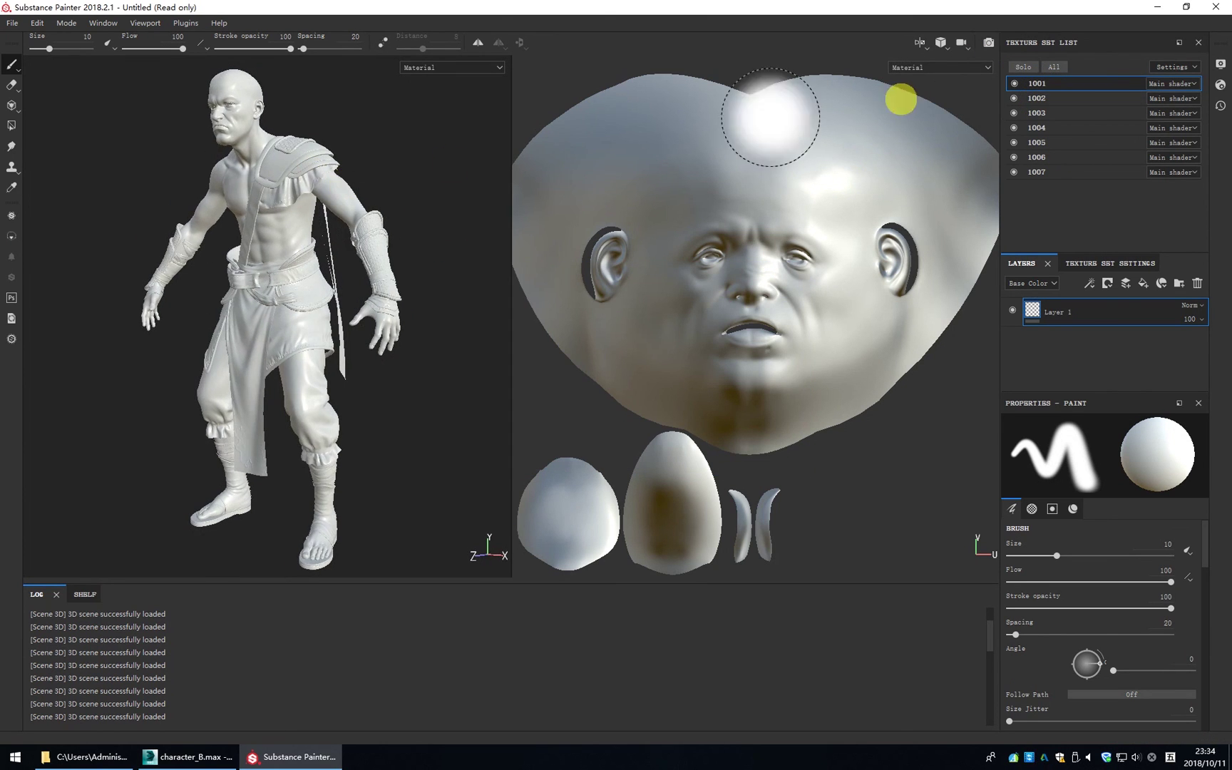
scroll(778, 254, "up", 2)
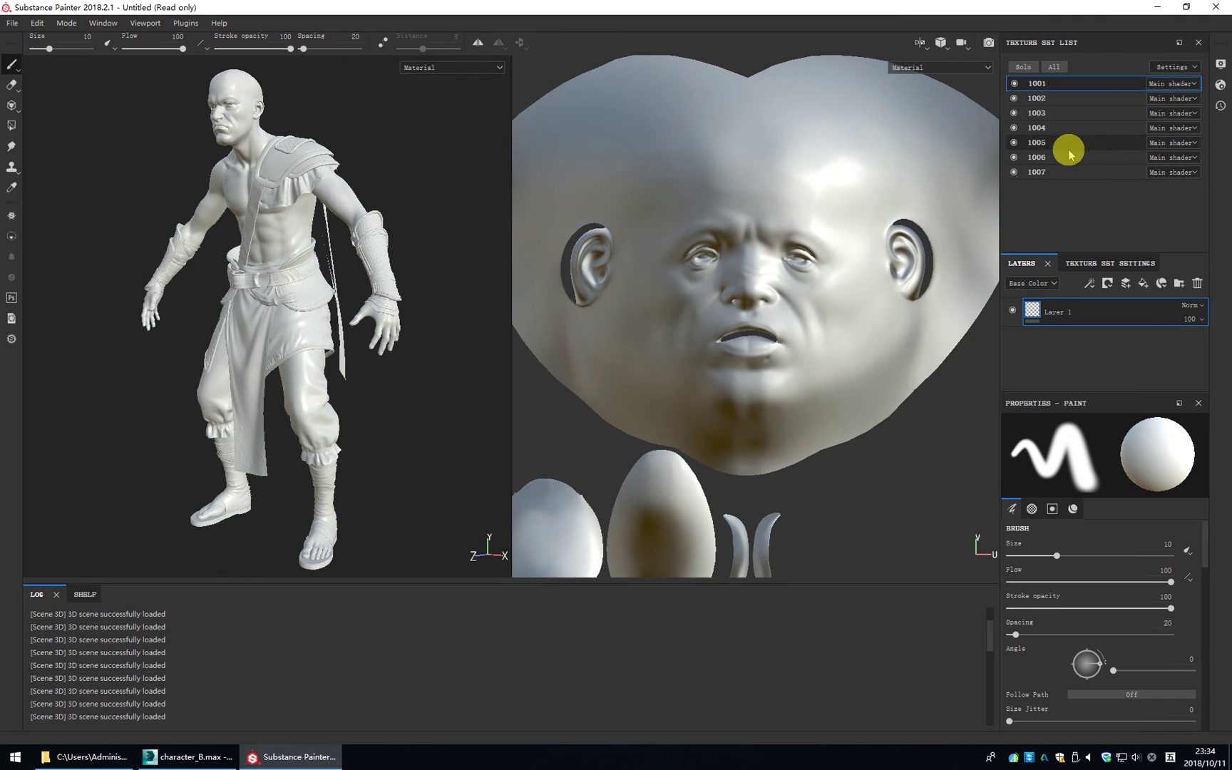